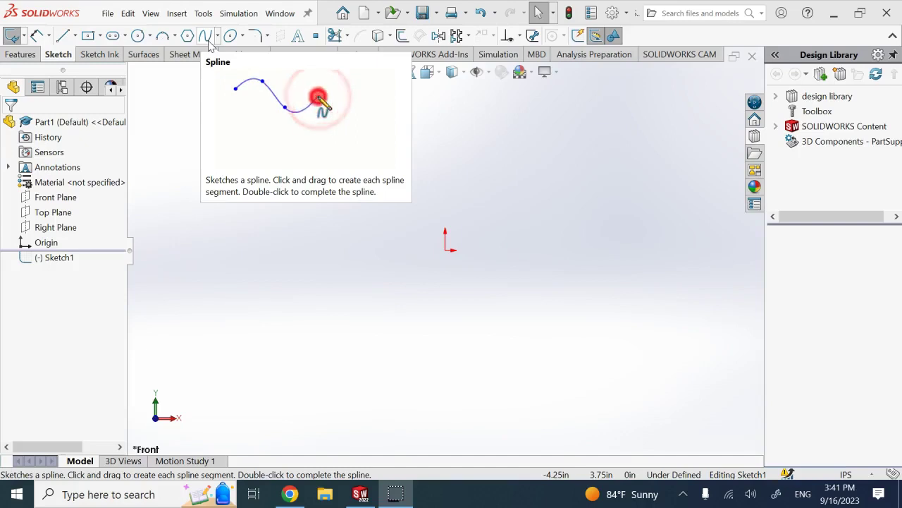
# Step: Sketch a four-point spline through about (0.5, 1), (1.25, 2), (2.25, 0.75) and (3.75, 1.5) in
pyautogui.click(208, 43)
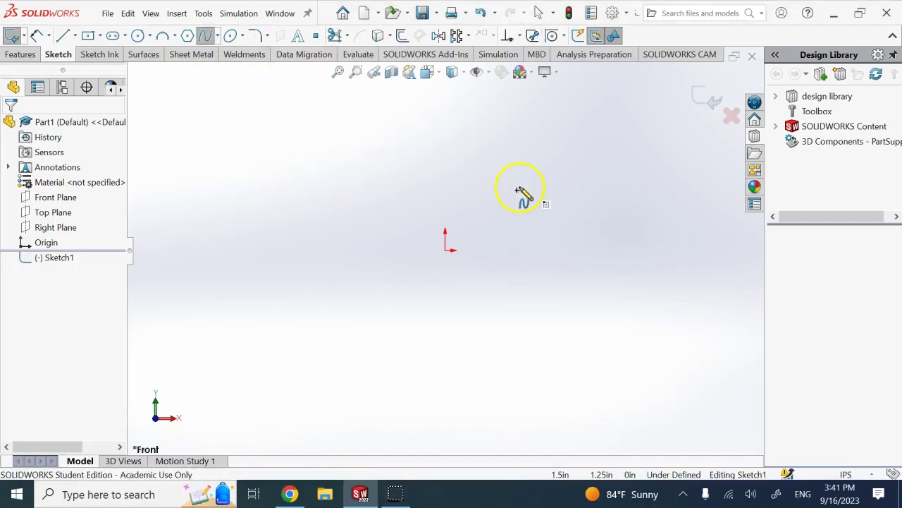
pyautogui.click(469, 202)
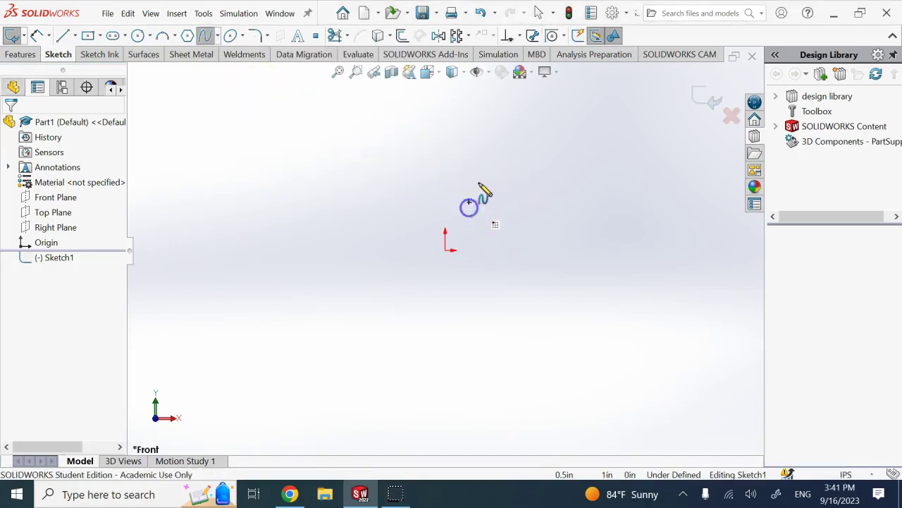
pyautogui.click(506, 154)
pyautogui.click(553, 214)
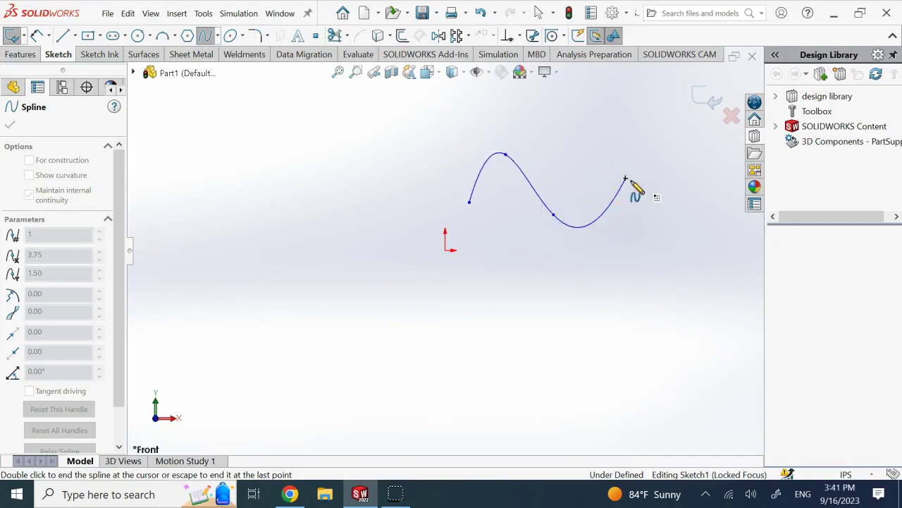
pyautogui.press('Escape')
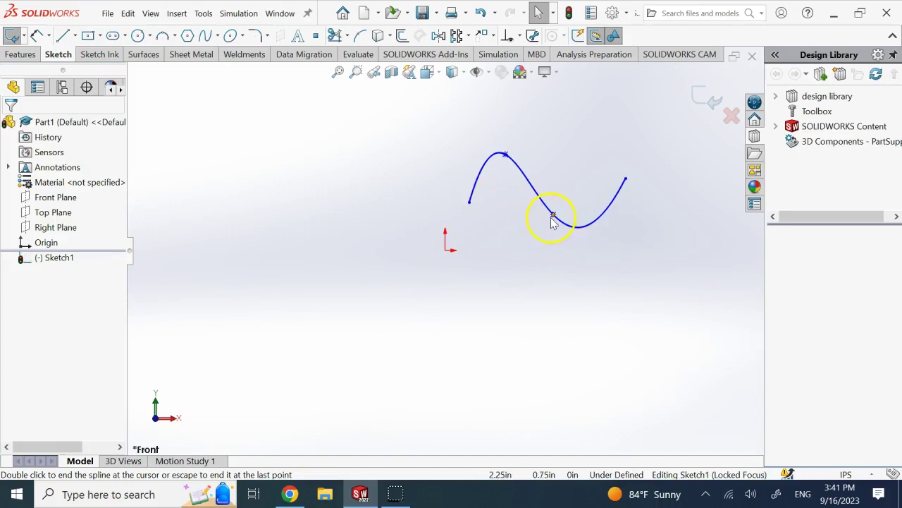
pyautogui.doubleClick(469, 206)
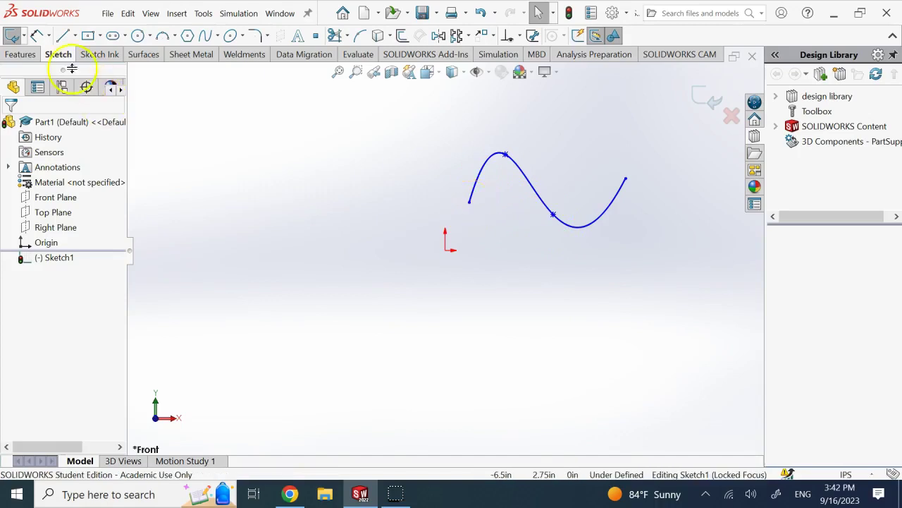
# Step: Dimension the horizontal distance between the origin and the spline's start point
pyautogui.click(37, 35)
pyautogui.click(422, 256)
pyautogui.click(469, 203)
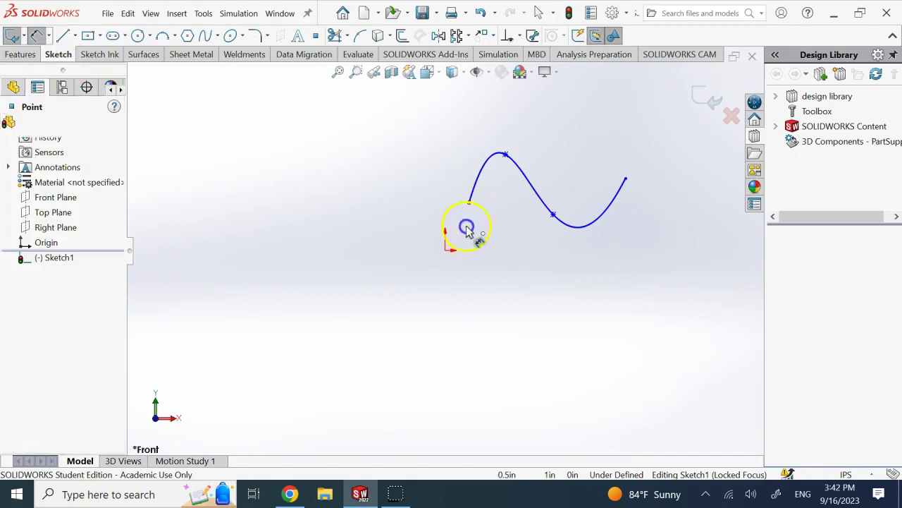
pyautogui.click(445, 251)
pyautogui.click(454, 289)
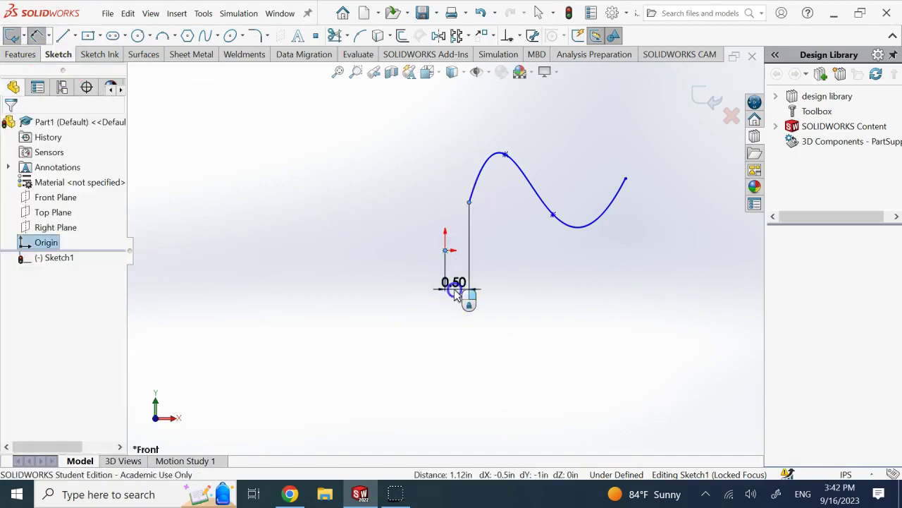
pyautogui.press('Return')
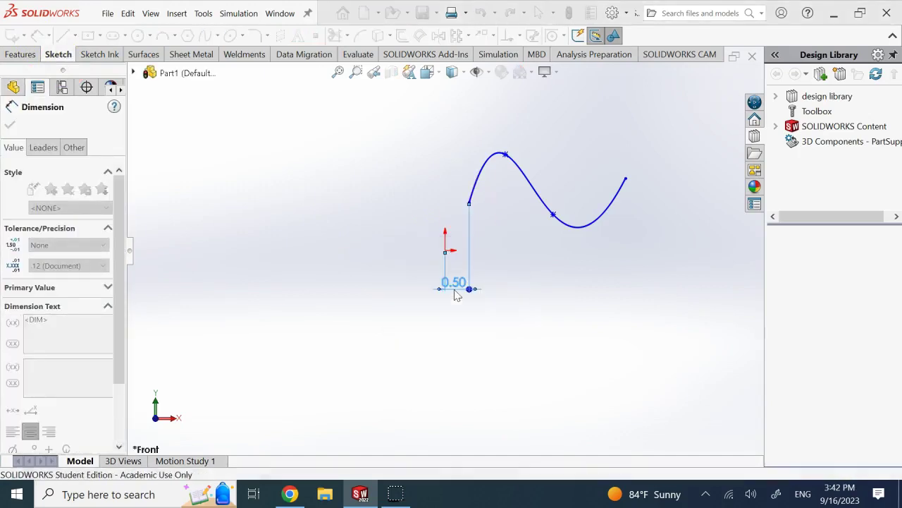
pyautogui.click(299, 313)
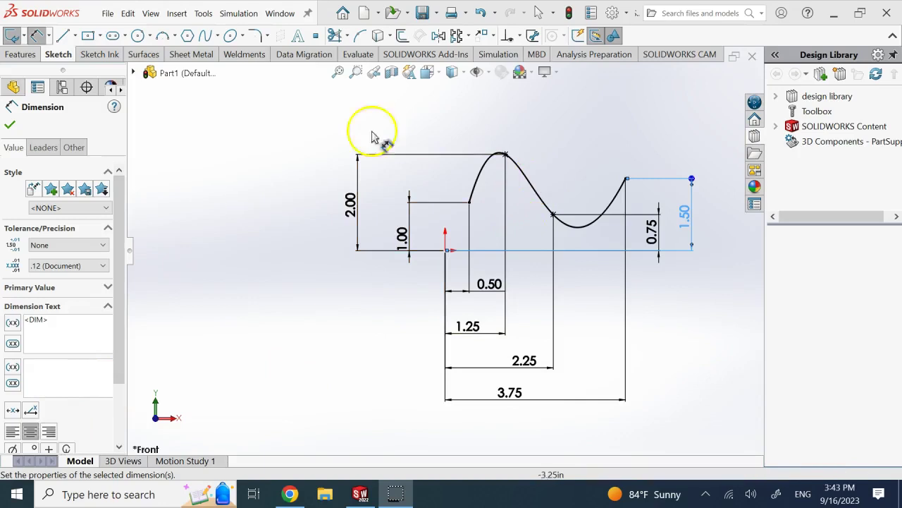
pyautogui.click(37, 35)
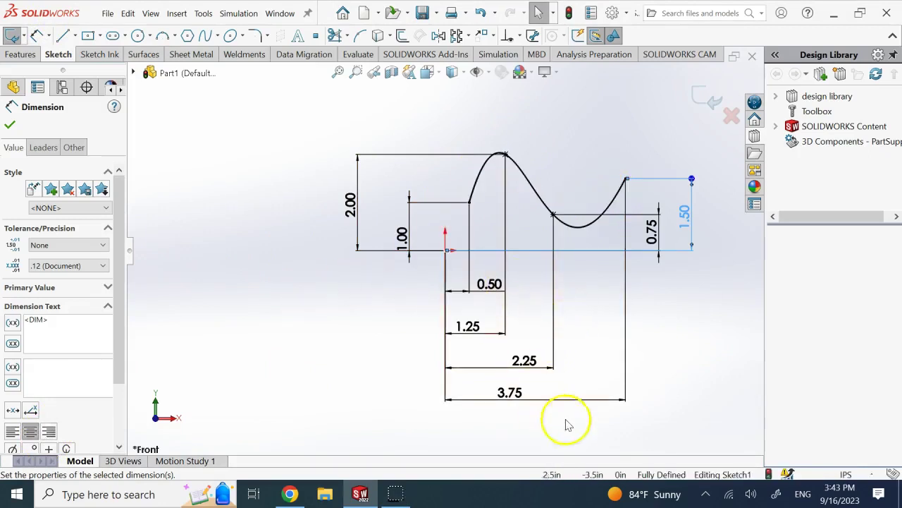
# Step: Delete all the dimensions below and on both sides of the spline
pyautogui.moveTo(659, 421)
pyautogui.mouseDown()
pyautogui.moveTo(455, 298)
pyautogui.moveTo(433, 269)
pyautogui.mouseUp()
pyautogui.press('Delete')
pyautogui.moveTo(320, 114); pyautogui.dragTo(435, 280)
pyautogui.press('Delete')
pyautogui.moveTo(721, 286); pyautogui.dragTo(642, 167)
pyautogui.press('Delete')
pyautogui.scroll(-1, 550, 235)
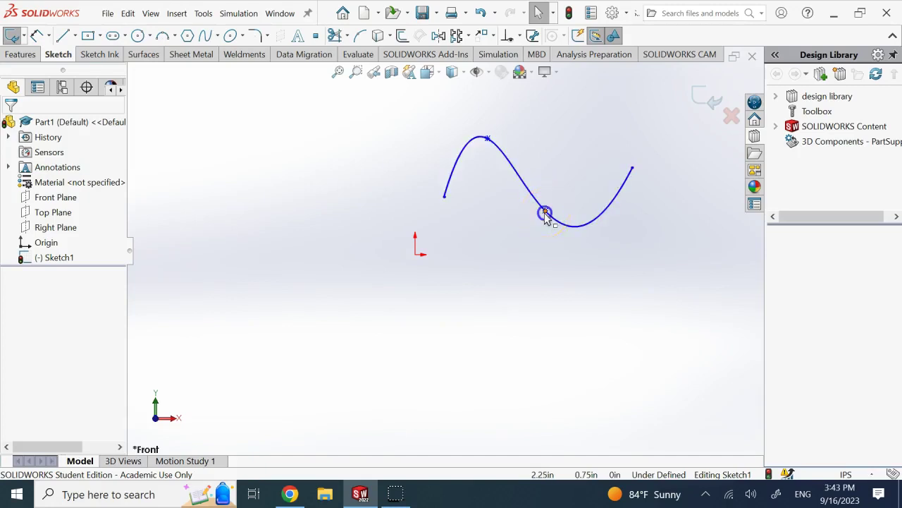
# Step: Move the spline's lower interior point to X 2.5 in, Y 0.75 in
pyautogui.moveTo(545, 214)
pyautogui.mouseDown()
pyautogui.moveTo(547, 175)
pyautogui.moveTo(542, 222)
pyautogui.moveTo(557, 174)
pyautogui.moveTo(548, 213)
pyautogui.moveTo(564, 189)
pyautogui.moveTo(557, 216)
pyautogui.moveTo(545, 210)
pyautogui.mouseUp()
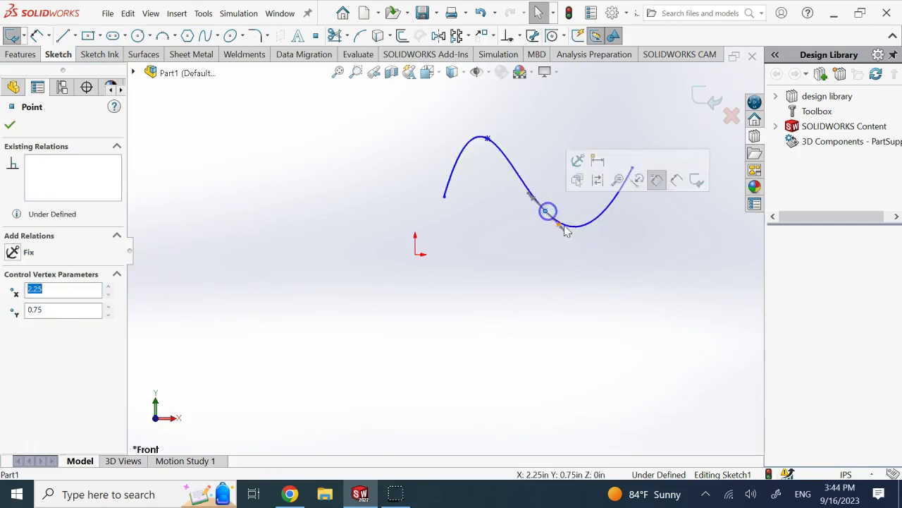
pyautogui.click(614, 271)
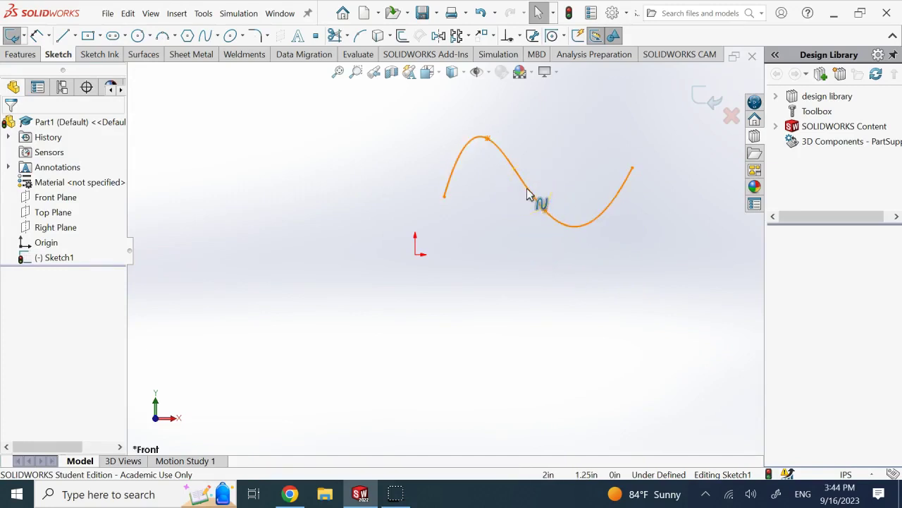
pyautogui.click(552, 221)
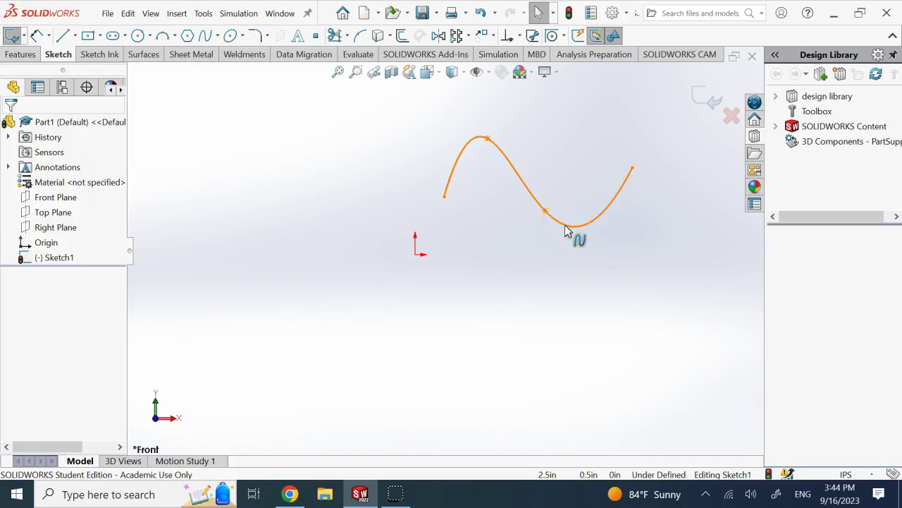
pyautogui.click(544, 214)
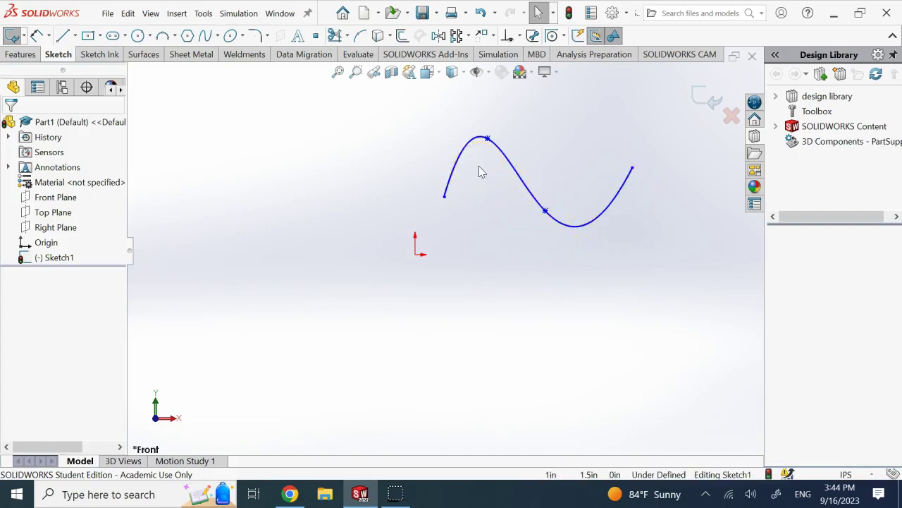
pyautogui.click(532, 213)
pyautogui.moveTo(547, 211)
pyautogui.mouseDown()
pyautogui.moveTo(558, 184)
pyautogui.moveTo(557, 212)
pyautogui.mouseUp()
pyautogui.click(569, 272)
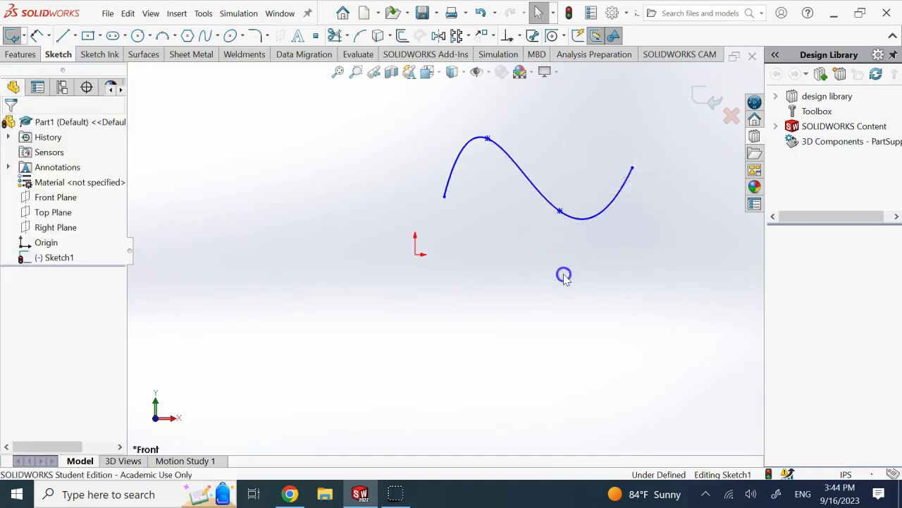
# Step: Insert four additional spline points, two on the descending middle stretch and two around the lower bend
pyautogui.click(578, 220)
pyautogui.rightClick(578, 220)
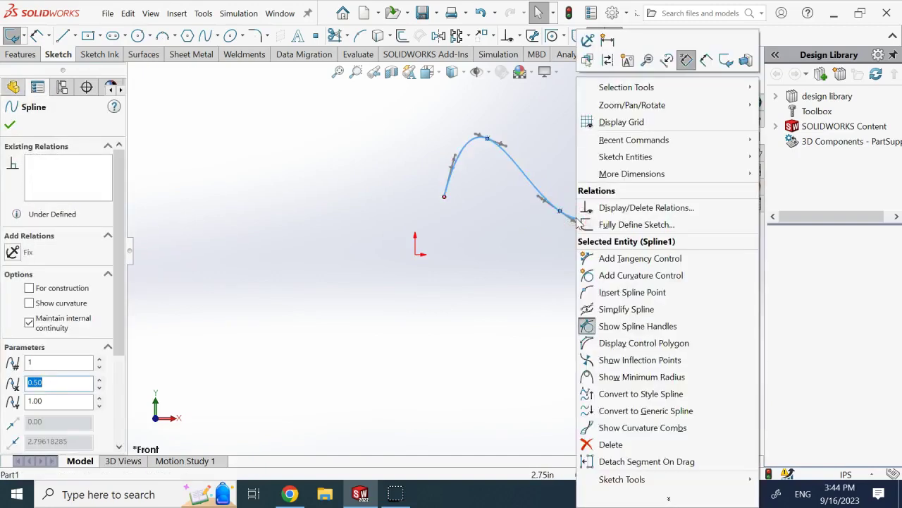
pyautogui.click(592, 292)
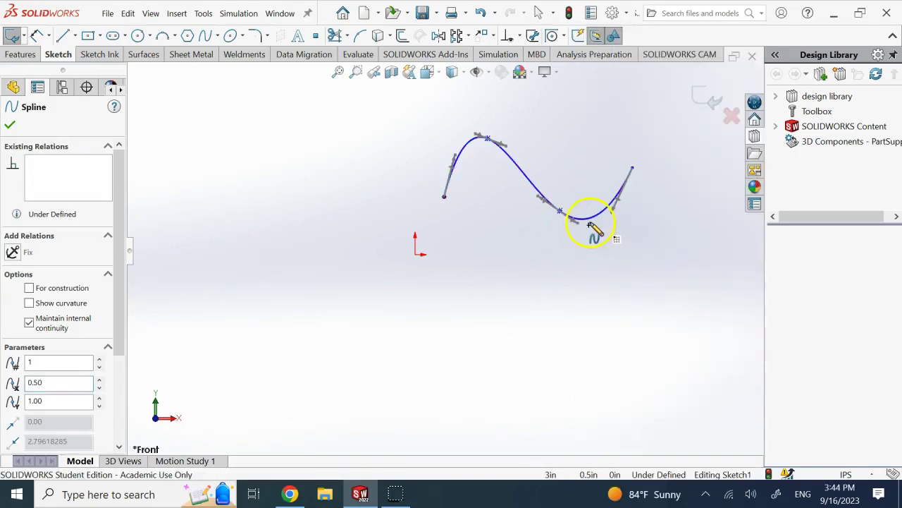
pyautogui.click(577, 217)
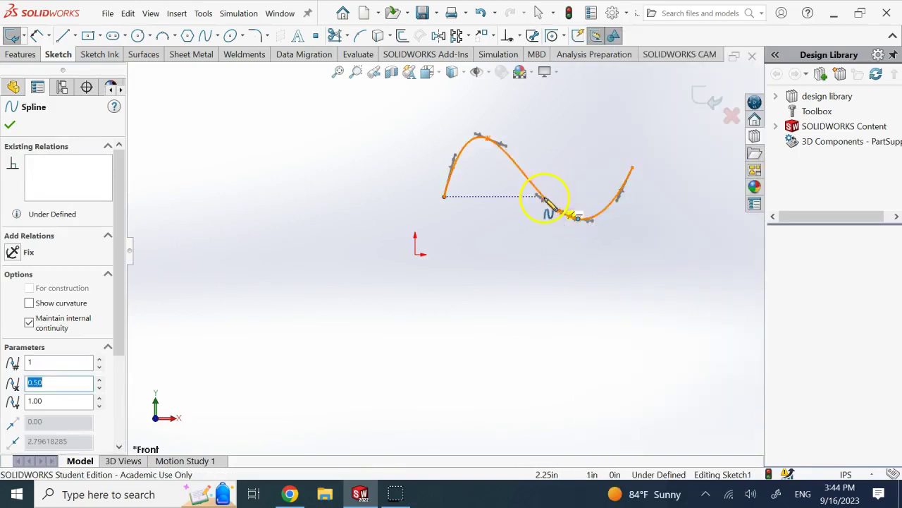
pyautogui.click(531, 181)
pyautogui.click(606, 211)
pyautogui.click(606, 220)
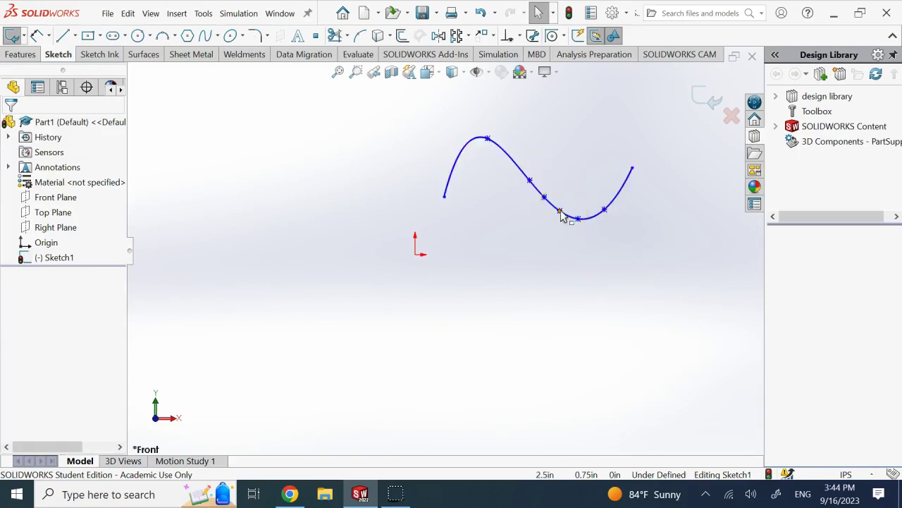
# Step: Delete the spline's surplus interior points, keeping only the peak point and the inserted point at the lower bend
pyautogui.moveTo(561, 215)
pyautogui.mouseDown()
pyautogui.moveTo(564, 227)
pyautogui.moveTo(557, 203)
pyautogui.moveTo(570, 200)
pyautogui.moveTo(558, 211)
pyautogui.mouseUp()
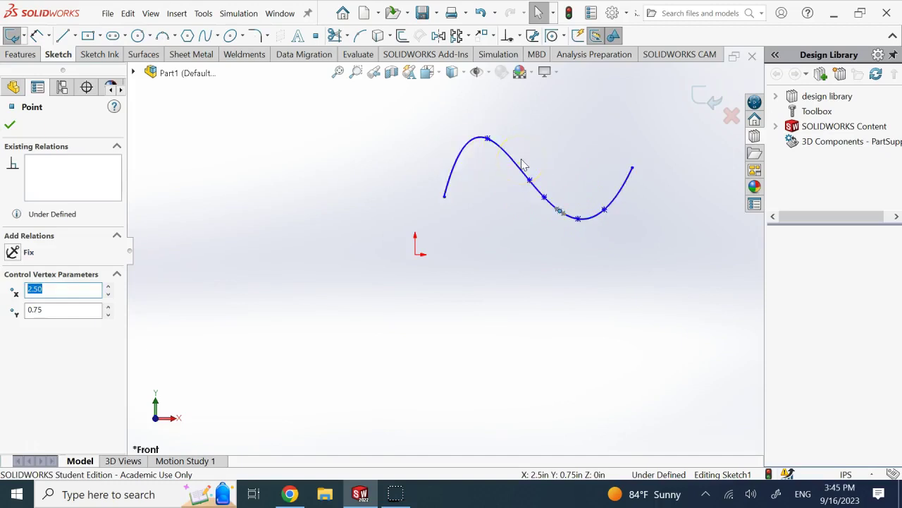
pyautogui.click(528, 266)
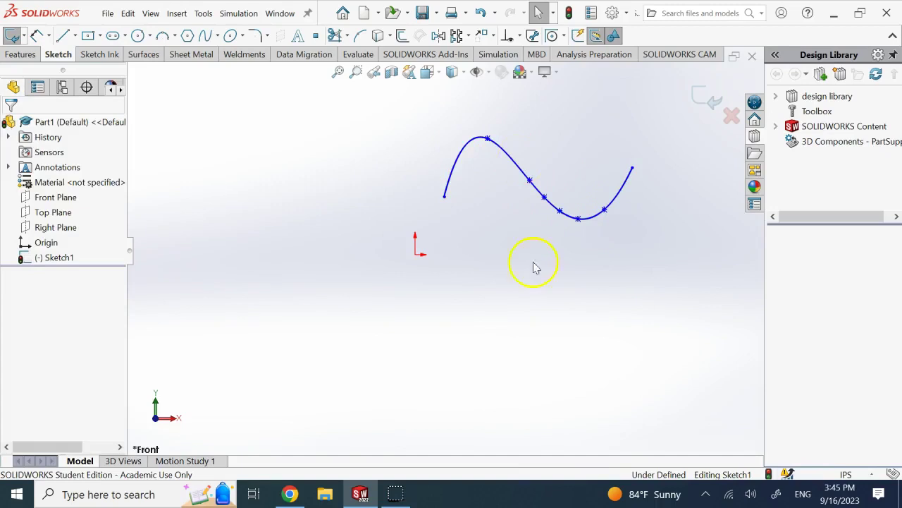
pyautogui.click(560, 211)
pyautogui.click(552, 223)
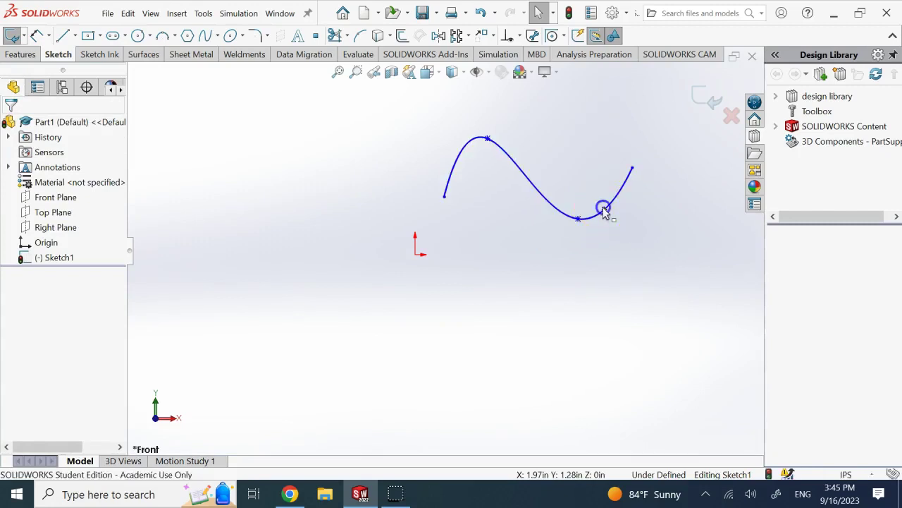
# Step: Move the remaining lower-bend spline point to X 2.5 in, Y 0.75 in
pyautogui.moveTo(577, 221); pyautogui.dragTo(557, 210)
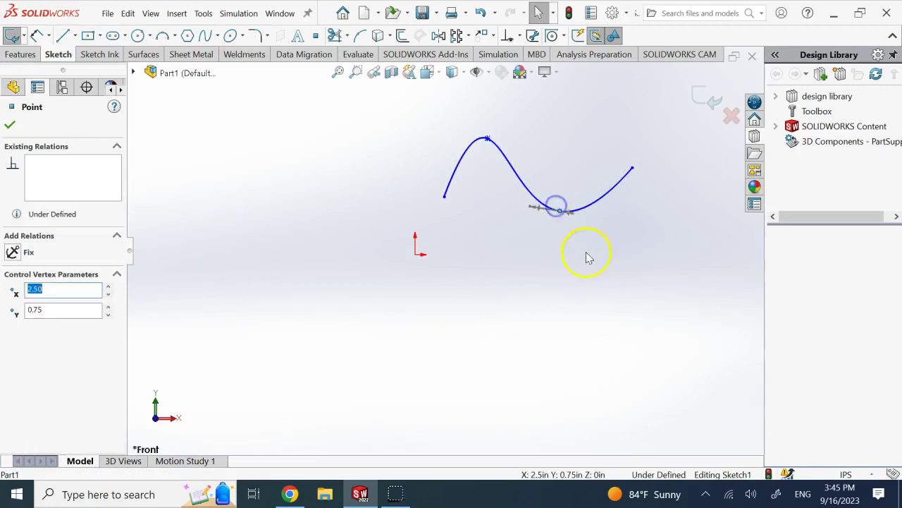
pyautogui.click(588, 257)
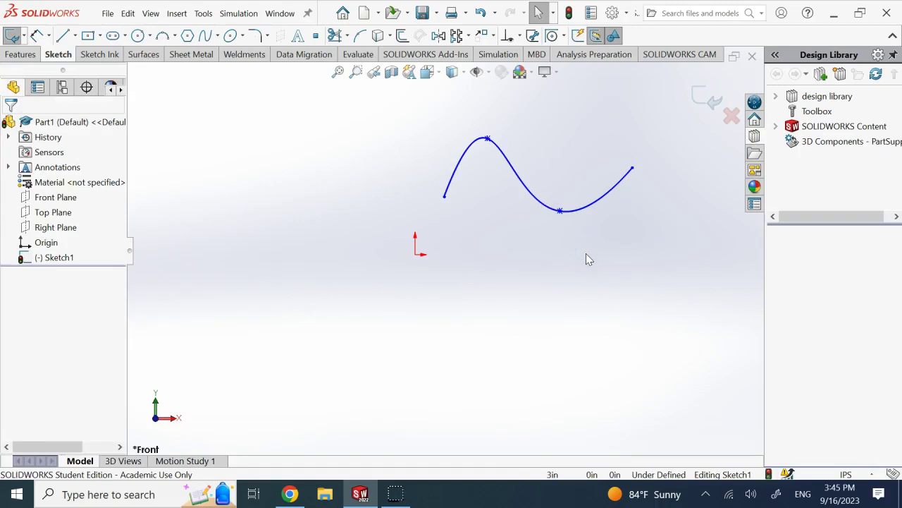
pyautogui.click(553, 239)
# Step: Adjust the tangent handle at the spline's start point and set its angle to 80°
pyautogui.rightClick(611, 193)
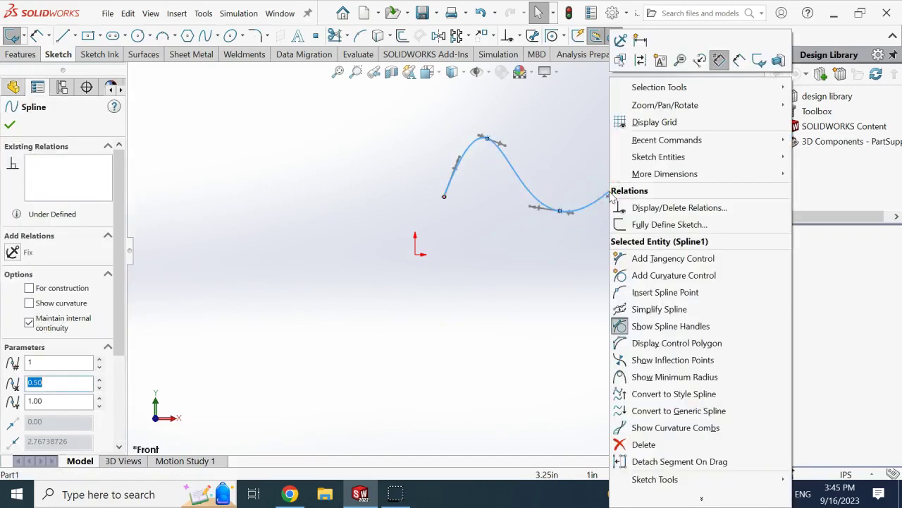
pyautogui.click(673, 259)
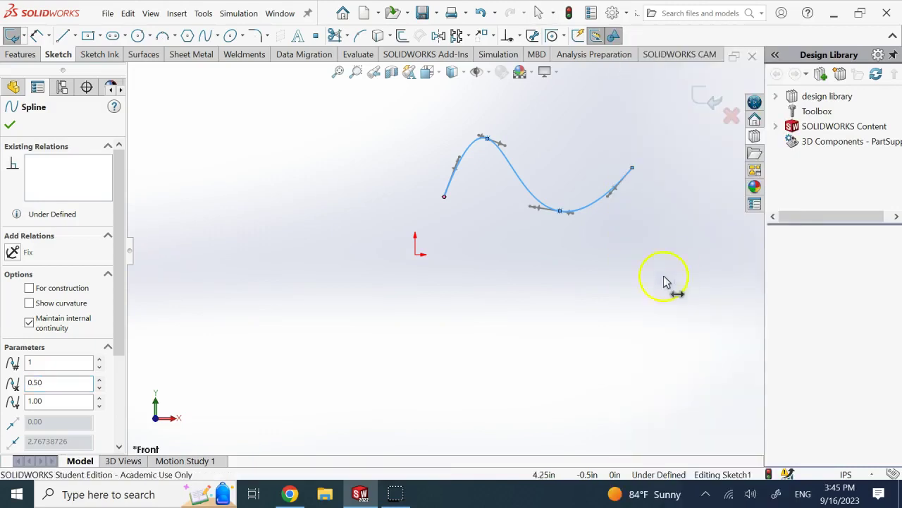
pyautogui.click(595, 204)
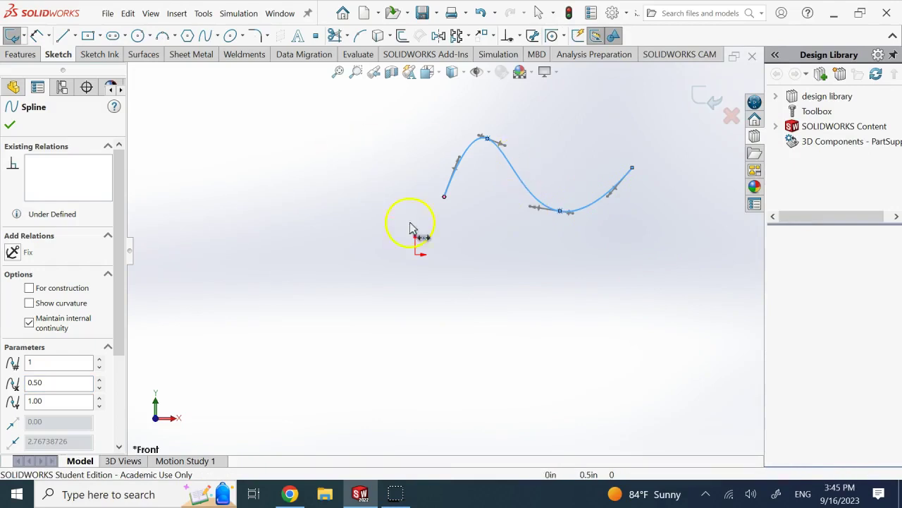
pyautogui.click(458, 169)
pyautogui.moveTo(455, 166)
pyautogui.mouseDown()
pyautogui.moveTo(476, 173)
pyautogui.moveTo(449, 163)
pyautogui.mouseUp()
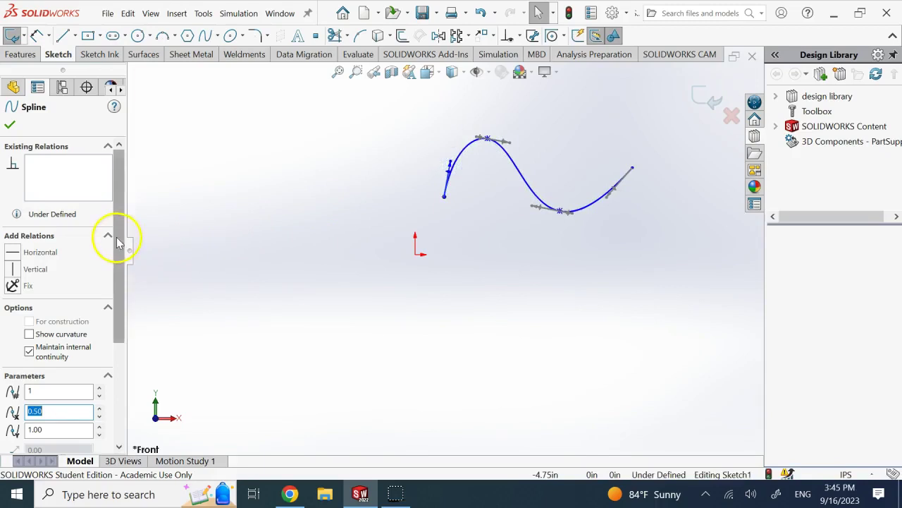
pyautogui.moveTo(118, 244); pyautogui.dragTo(129, 373)
pyautogui.click(88, 331)
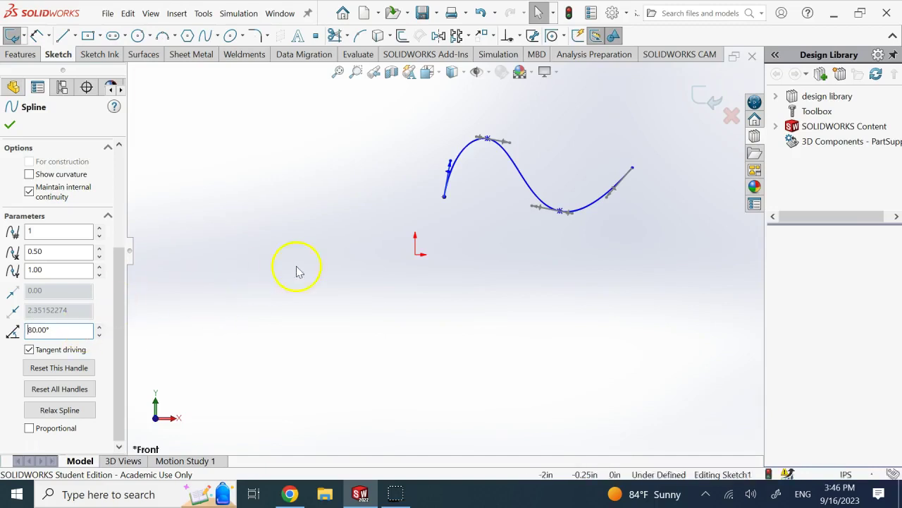
# Step: Adjust the tangent handle at the spline's peak point and set its angle to 0°
pyautogui.moveTo(509, 144); pyautogui.dragTo(509, 143)
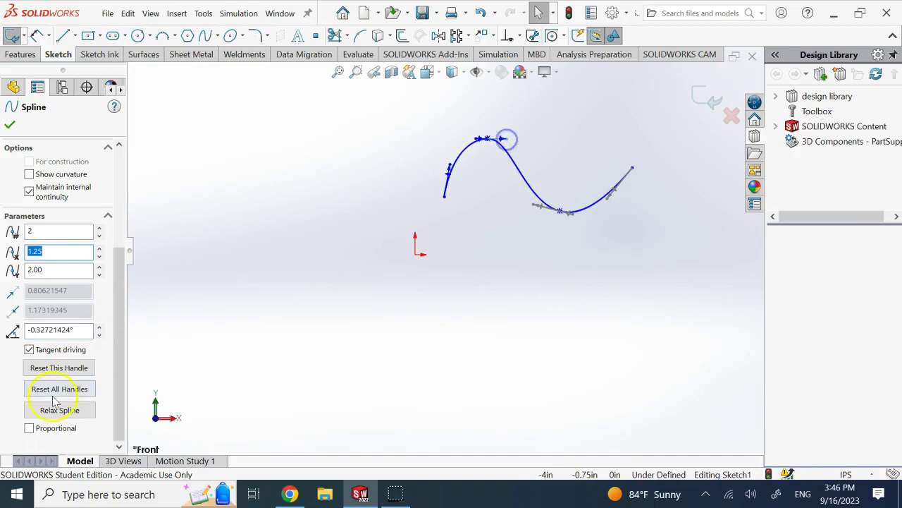
pyautogui.click(79, 331)
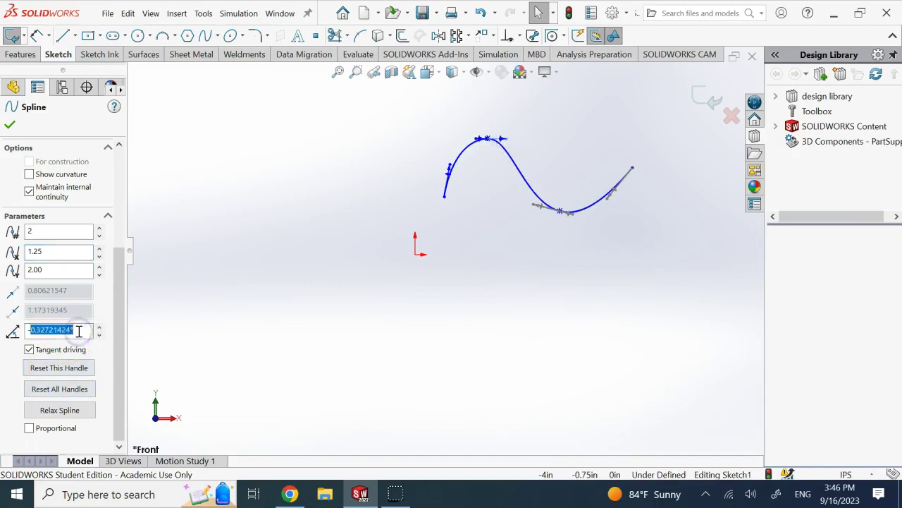
pyautogui.write('0')
pyautogui.press('Return')
pyautogui.click(443, 356)
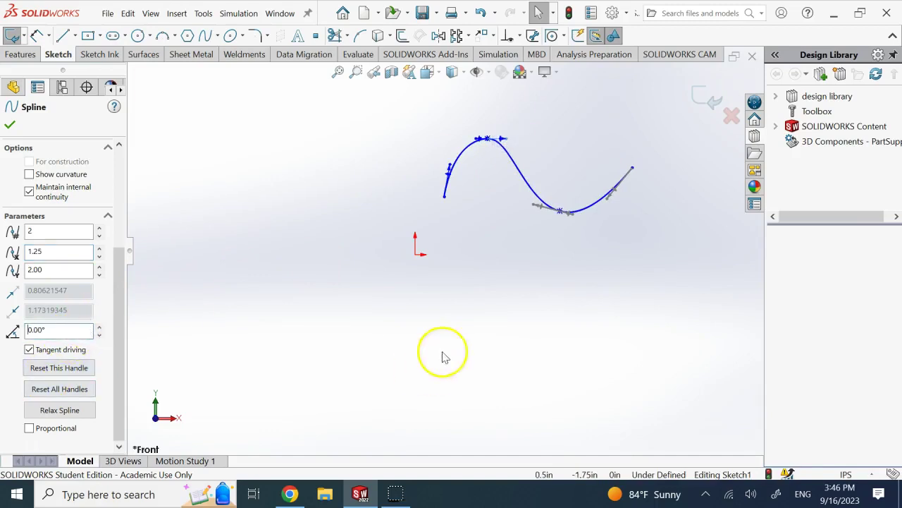
# Step: Adjust the tangent handle at the spline's lower-bend point and set its angle to 10°
pyautogui.click(557, 212)
pyautogui.click(554, 246)
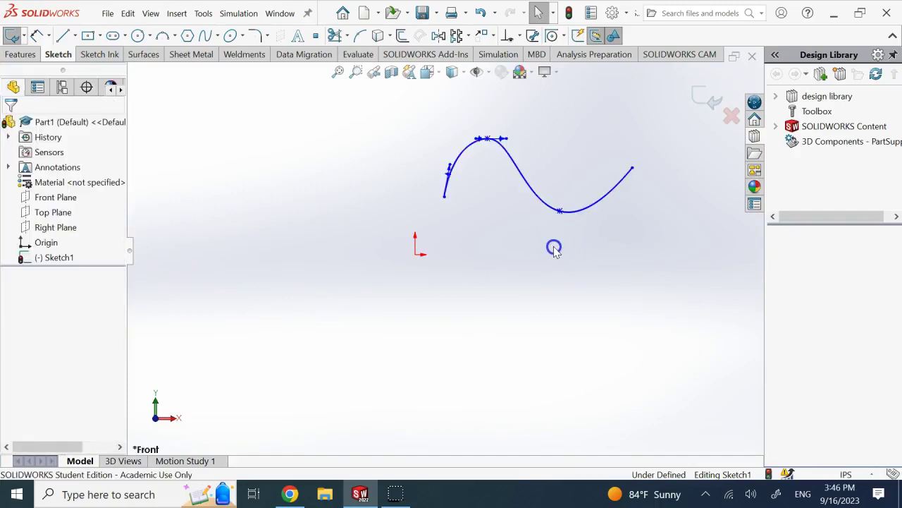
pyautogui.click(508, 141)
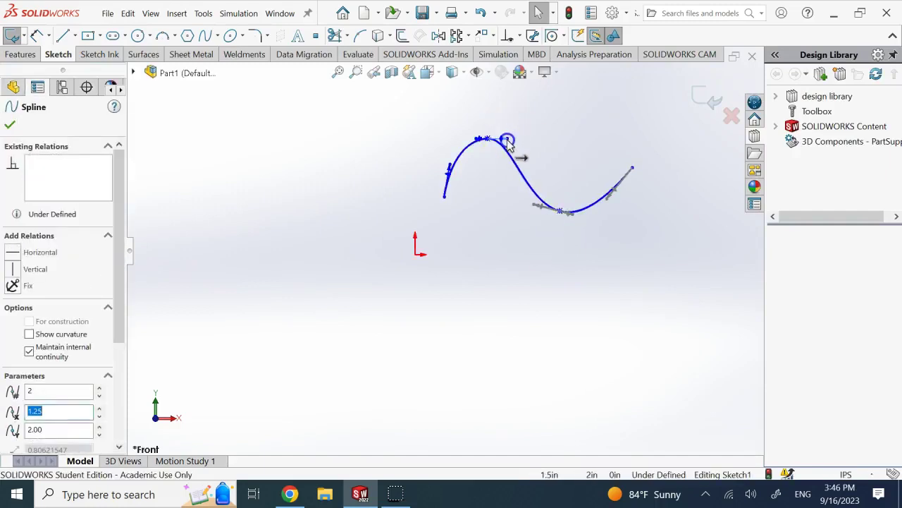
pyautogui.moveTo(546, 209)
pyautogui.mouseDown()
pyautogui.moveTo(536, 230)
pyautogui.moveTo(536, 215)
pyautogui.mouseUp()
pyautogui.click(117, 393)
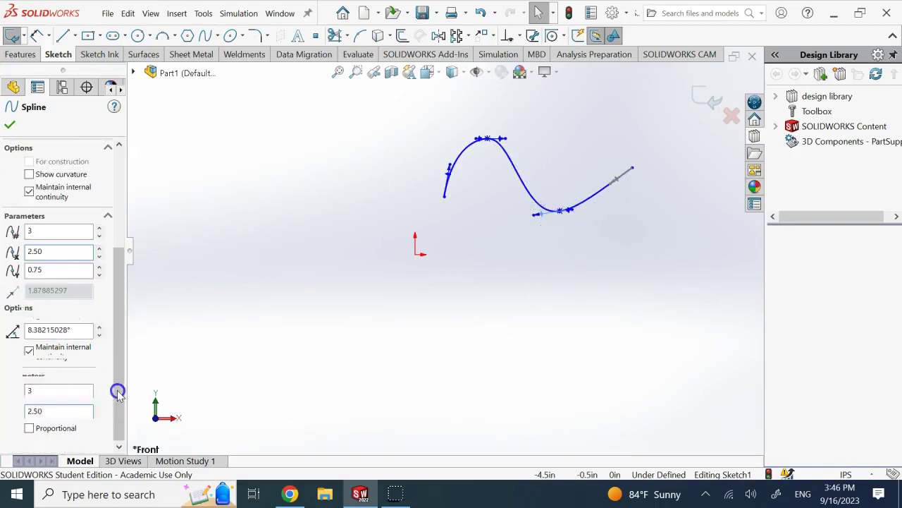
pyautogui.doubleClick(88, 333)
pyautogui.write('10')
pyautogui.press('Return')
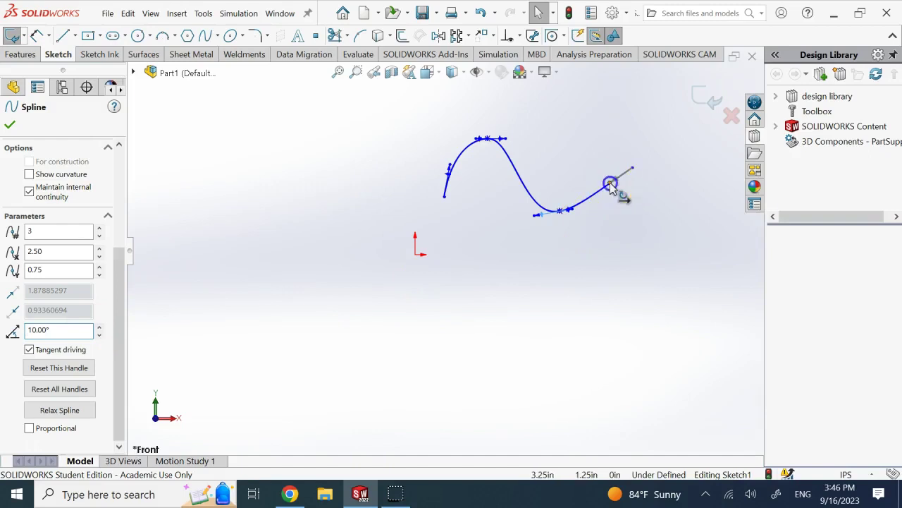
# Step: Adjust the tangent handle at the spline's end point and set its angle to 25°
pyautogui.moveTo(611, 185)
pyautogui.mouseDown()
pyautogui.moveTo(626, 181)
pyautogui.moveTo(624, 190)
pyautogui.mouseUp()
pyautogui.click(33, 390)
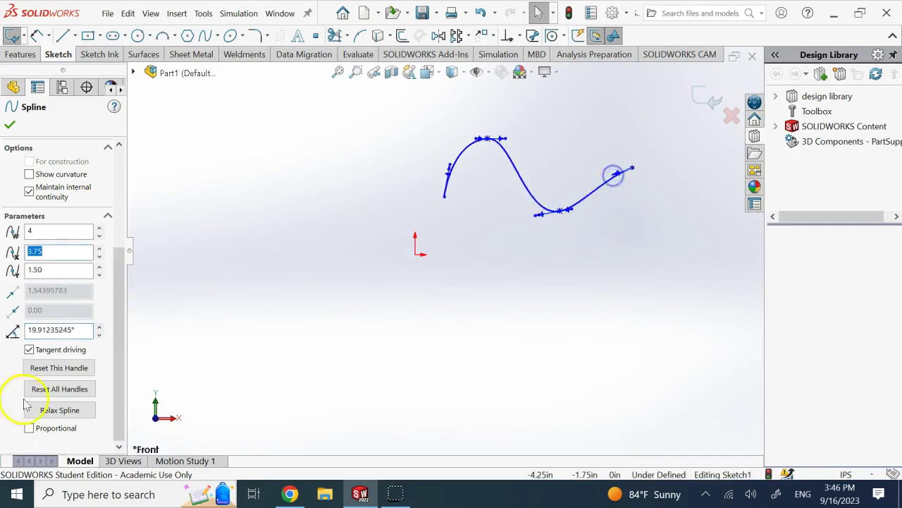
pyautogui.doubleClick(75, 329)
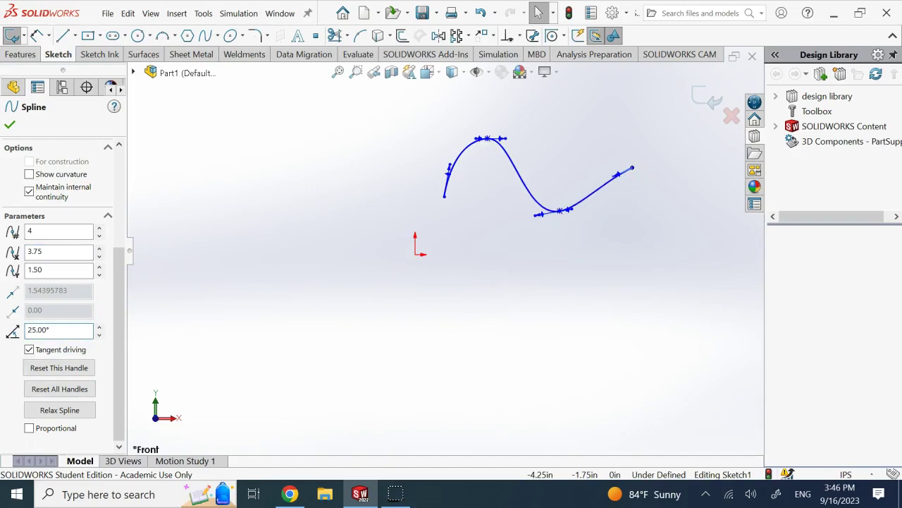
pyautogui.click(10, 124)
pyautogui.click(631, 261)
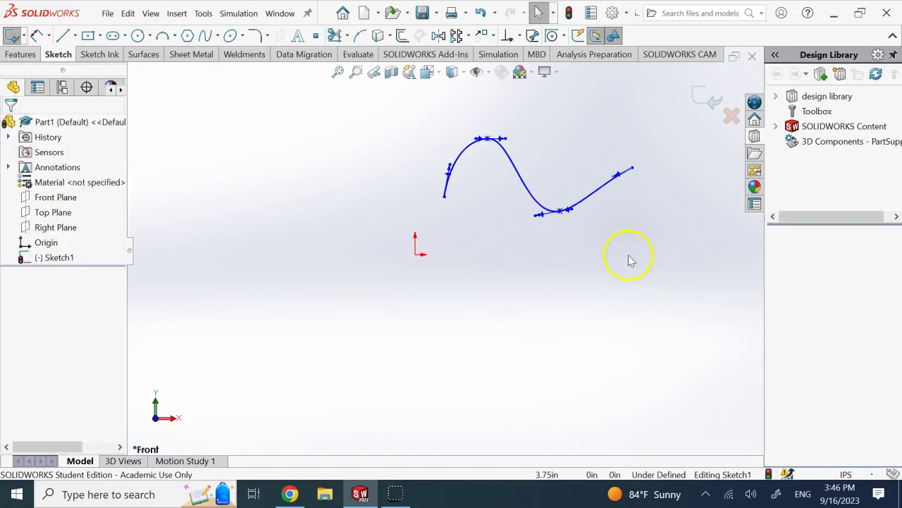
# Step: Add a curvature control to the spline at its peak point
pyautogui.click(512, 165)
pyautogui.rightClick(512, 166)
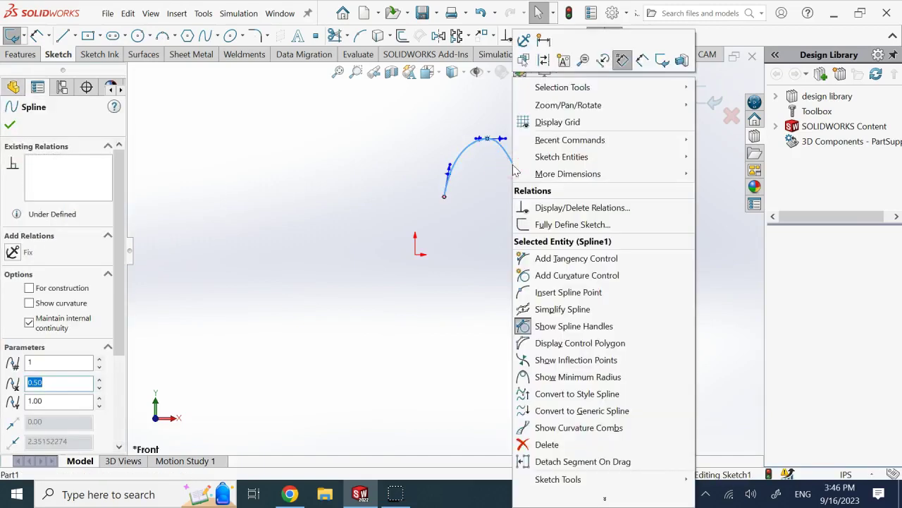
pyautogui.click(582, 276)
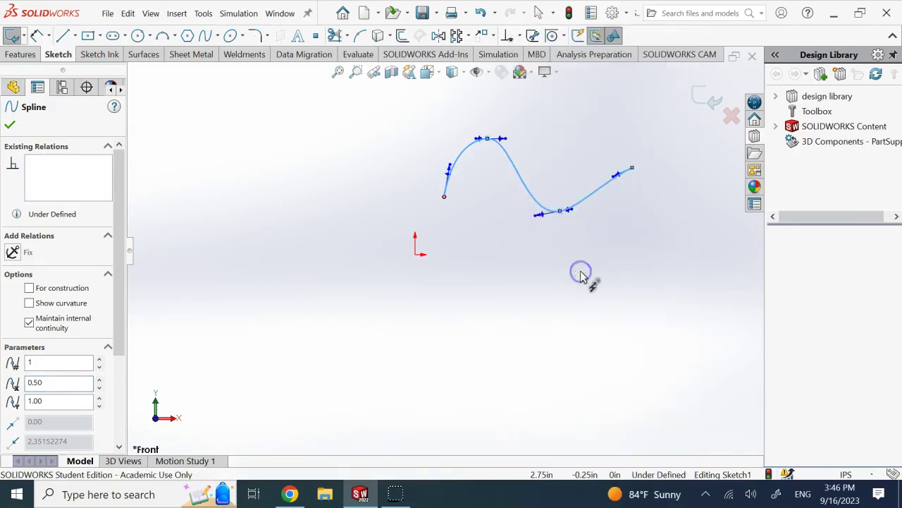
pyautogui.click(486, 140)
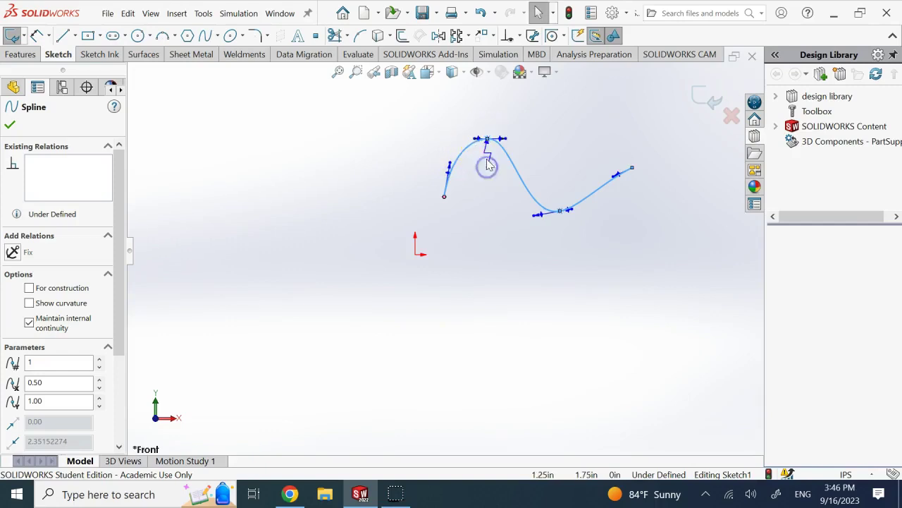
pyautogui.press('Escape')
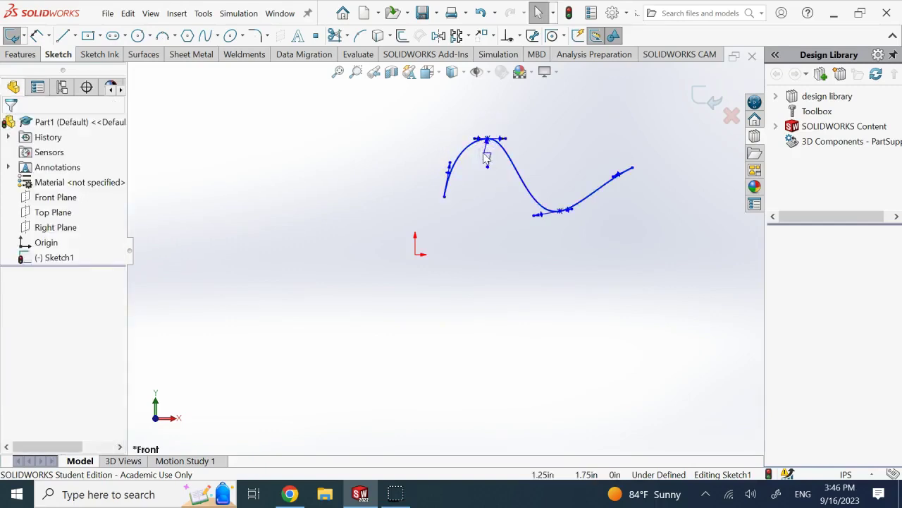
# Step: Reshape the spline's peak by stretching and shortening its curvature handle, ending at a curvature of about -0.604
pyautogui.click(488, 169)
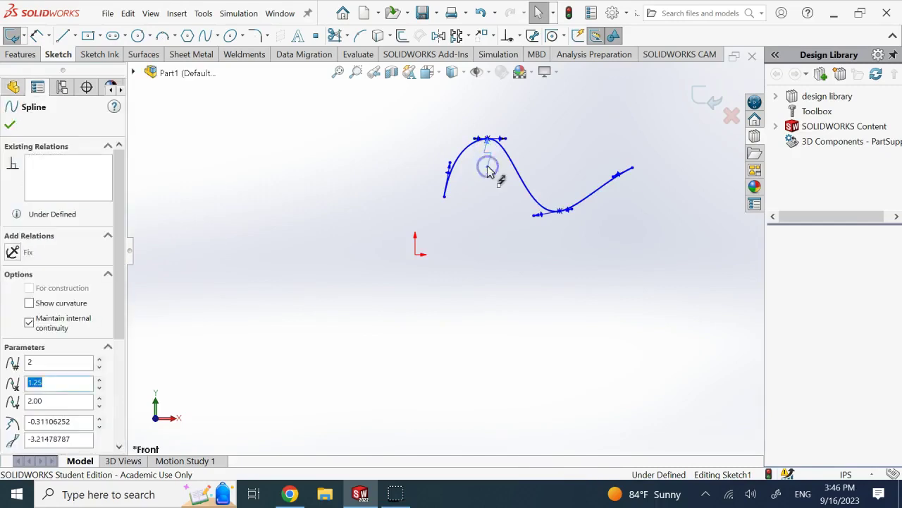
pyautogui.moveTo(486, 173); pyautogui.dragTo(478, 229)
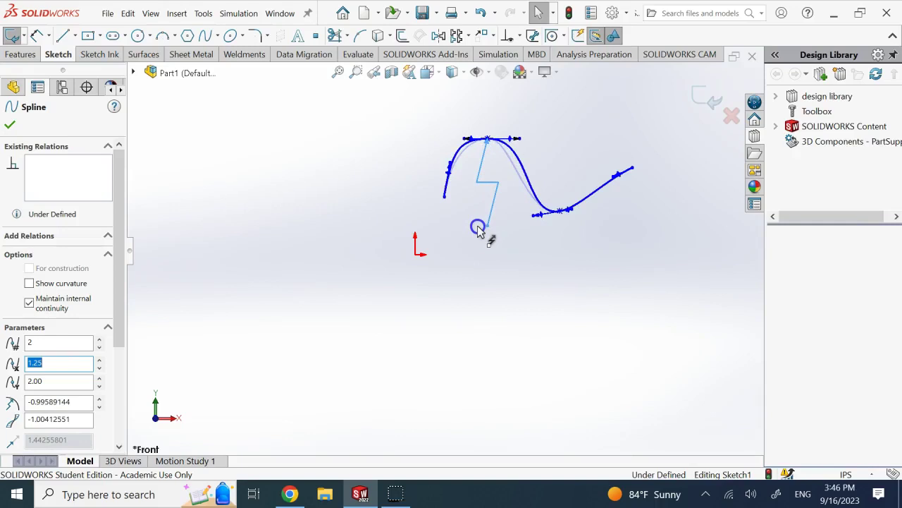
pyautogui.moveTo(478, 229); pyautogui.dragTo(479, 162)
pyautogui.scroll(2, 479, 158)
pyautogui.scroll(-5, 469, 198)
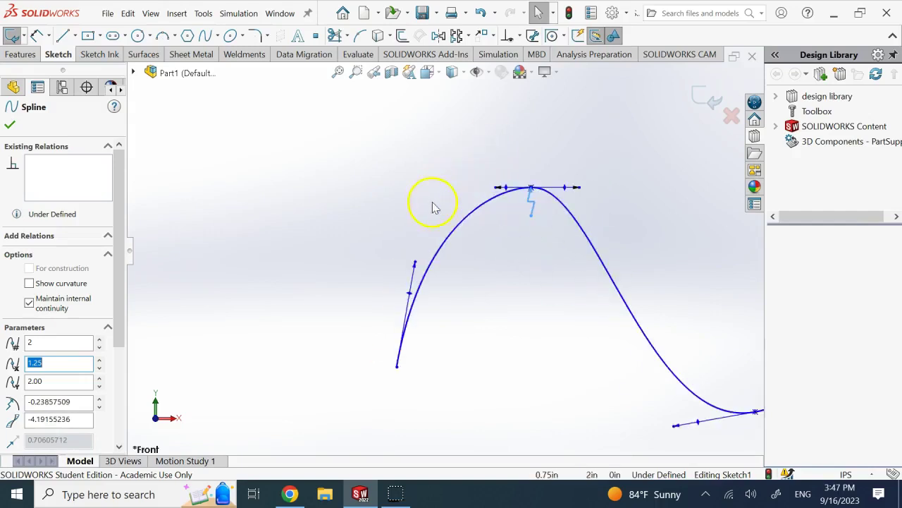
pyautogui.scroll(-4, 522, 204)
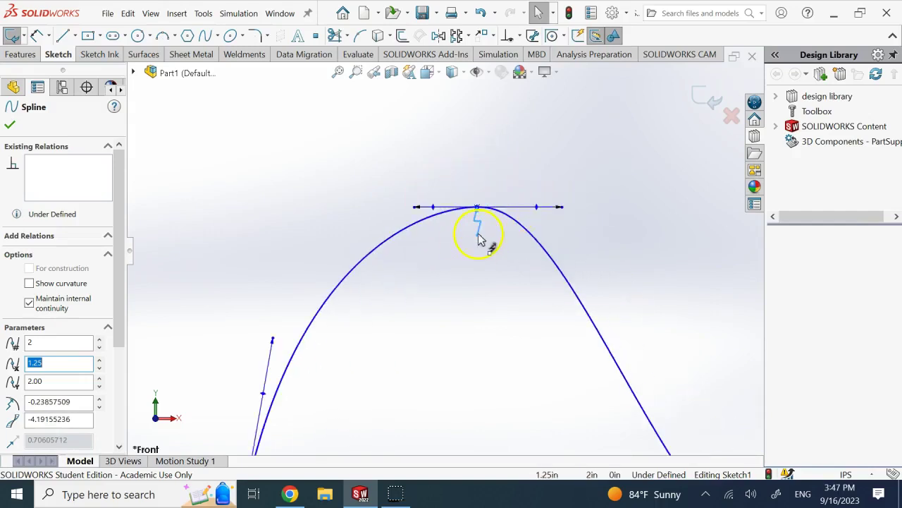
pyautogui.moveTo(479, 239); pyautogui.dragTo(468, 270)
pyautogui.moveTo(121, 303); pyautogui.dragTo(126, 392)
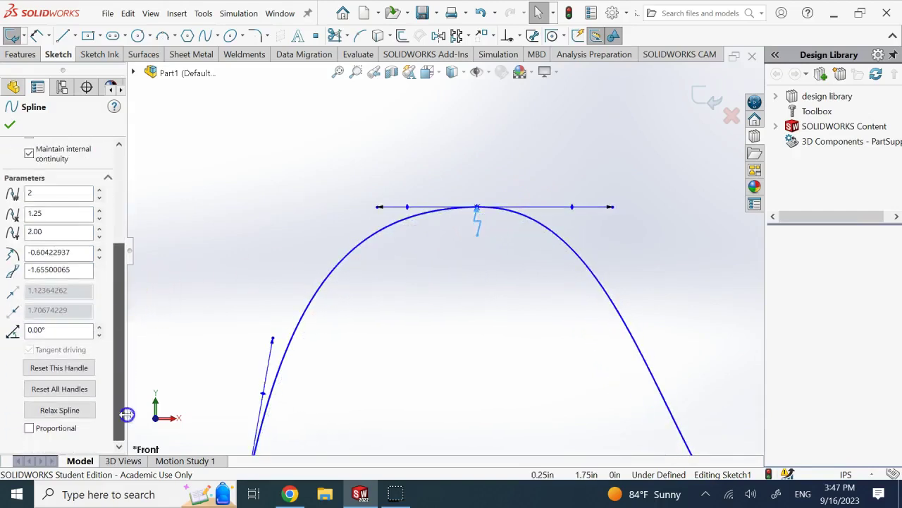
pyautogui.doubleClick(72, 253)
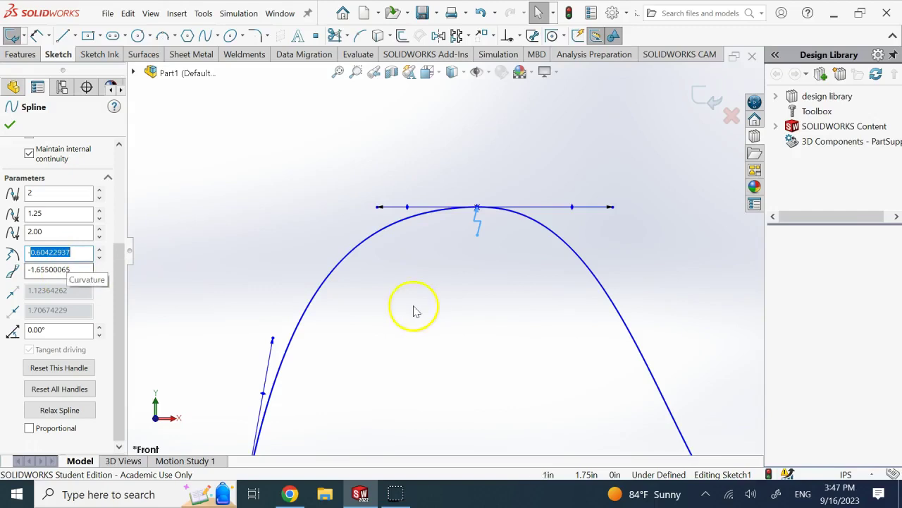
pyautogui.scroll(5, 423, 303)
pyautogui.scroll(-3, 608, 358)
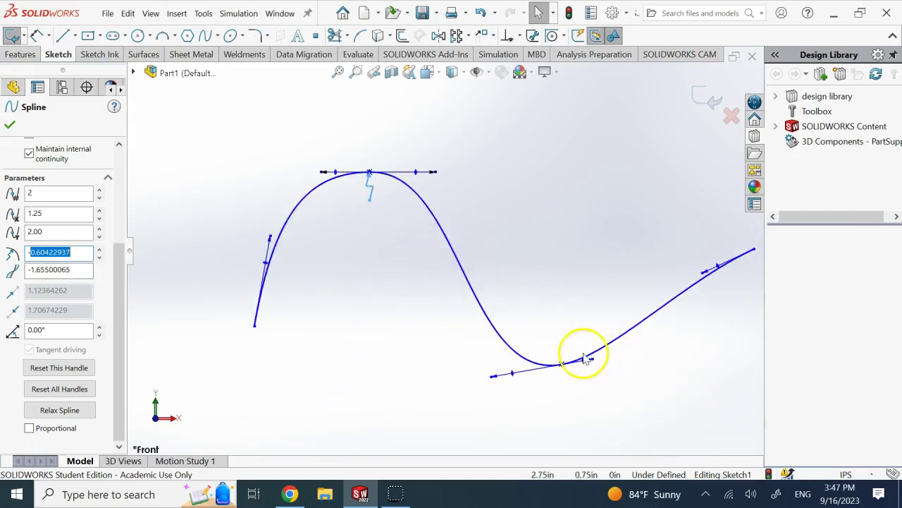
pyautogui.click(12, 126)
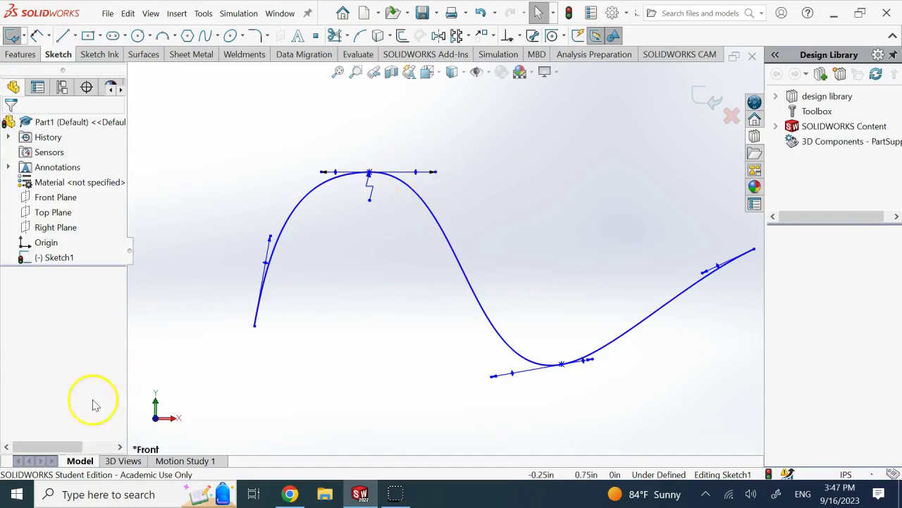
# Step: Display the spline's control polygon
pyautogui.click(506, 322)
pyautogui.click(509, 238)
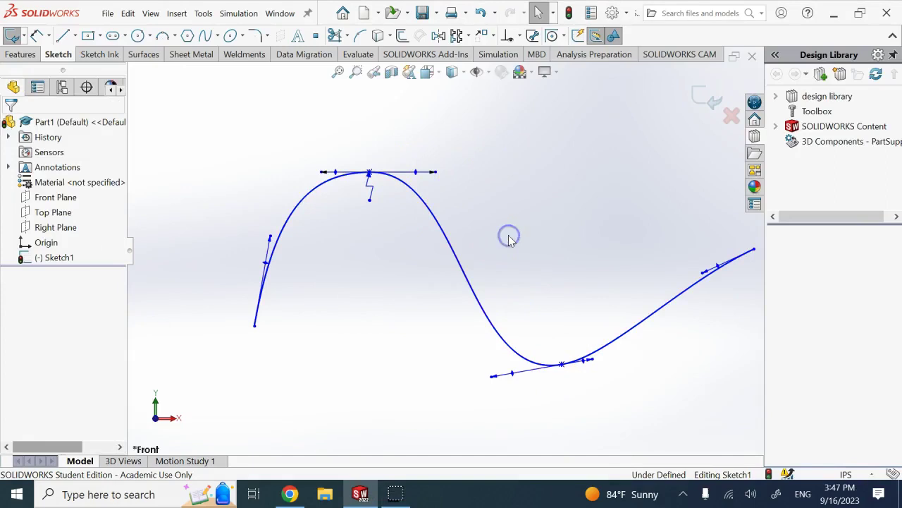
pyautogui.rightClick(452, 247)
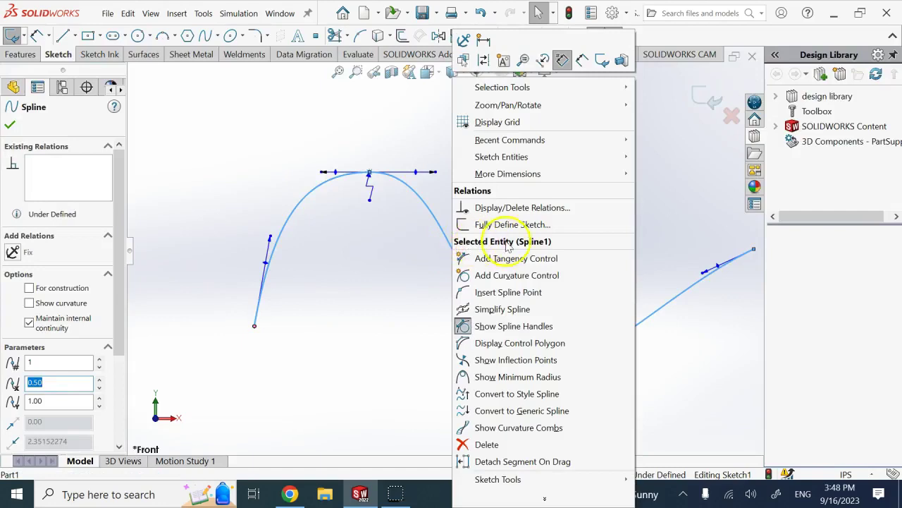
pyautogui.click(538, 349)
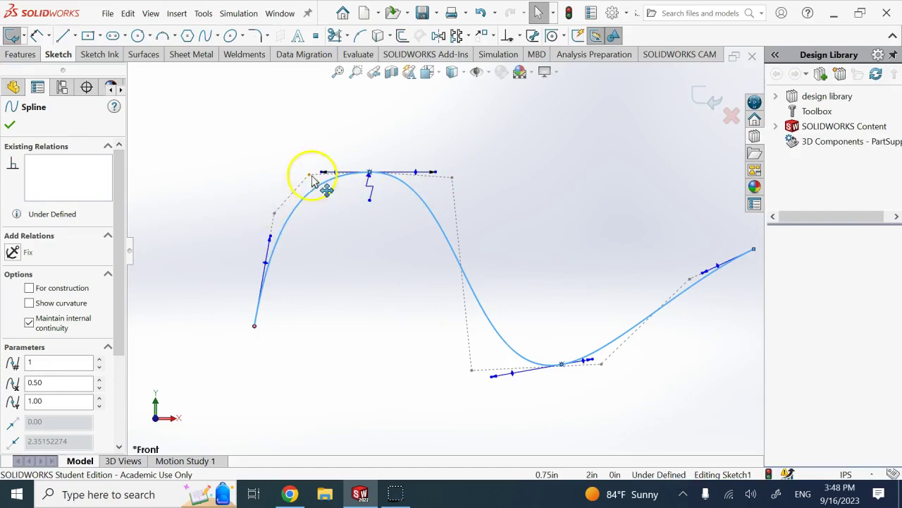
# Step: Reshape the spline by slightly moving control polygon vertices between the peak and lower bend and the one above the start point
pyautogui.press('z')
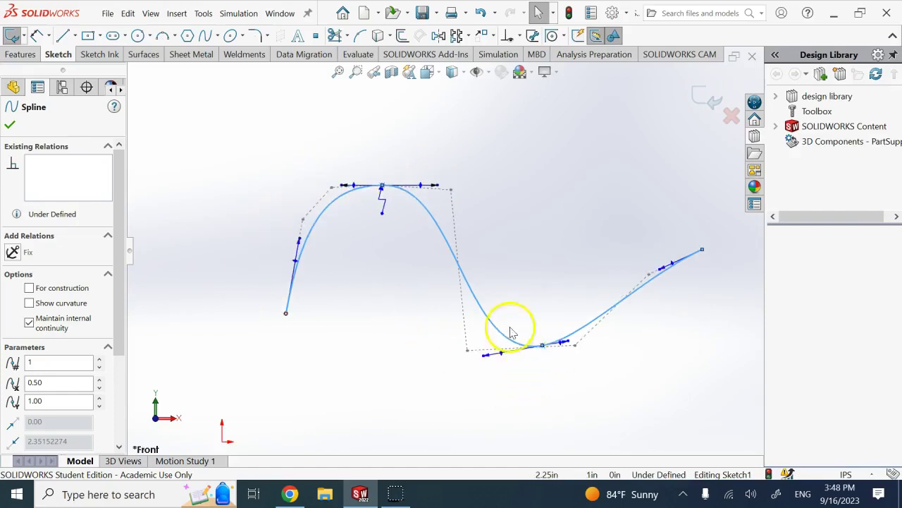
pyautogui.scroll(-1, 514, 334)
pyautogui.scroll(1, 516, 343)
pyautogui.scroll(-1, 476, 289)
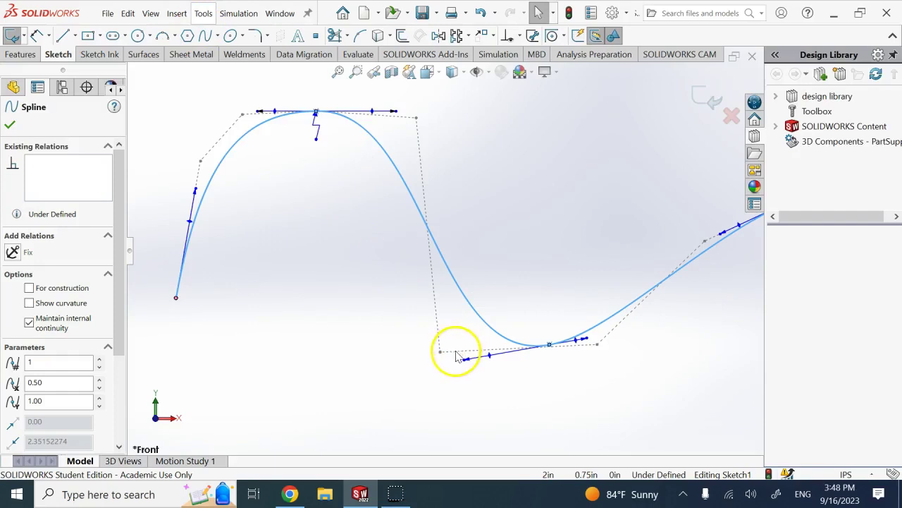
pyautogui.moveTo(442, 355)
pyautogui.mouseDown()
pyautogui.moveTo(442, 310)
pyautogui.moveTo(441, 353)
pyautogui.moveTo(445, 321)
pyautogui.moveTo(445, 341)
pyautogui.mouseUp()
pyautogui.moveTo(418, 120)
pyautogui.mouseDown()
pyautogui.moveTo(426, 138)
pyautogui.moveTo(425, 129)
pyautogui.mouseUp()
pyautogui.click(565, 235)
pyautogui.press('f')
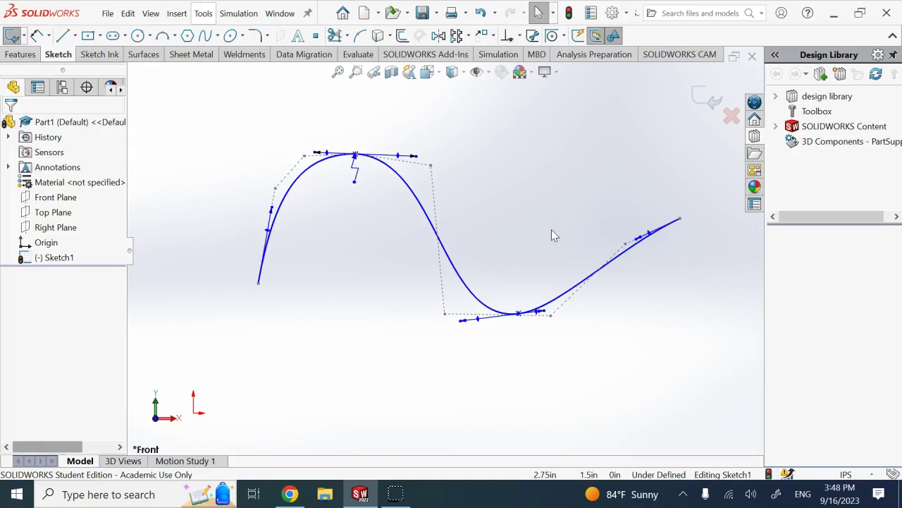
pyautogui.click(269, 194)
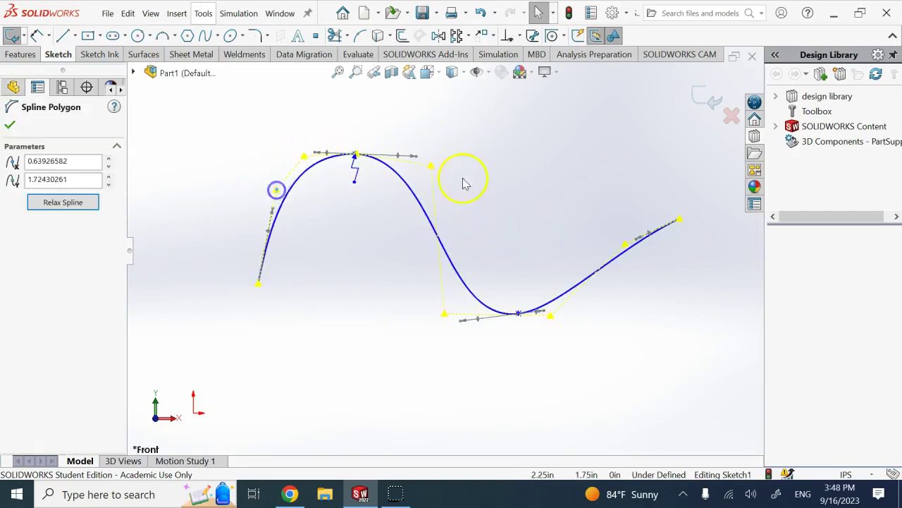
pyautogui.click(518, 188)
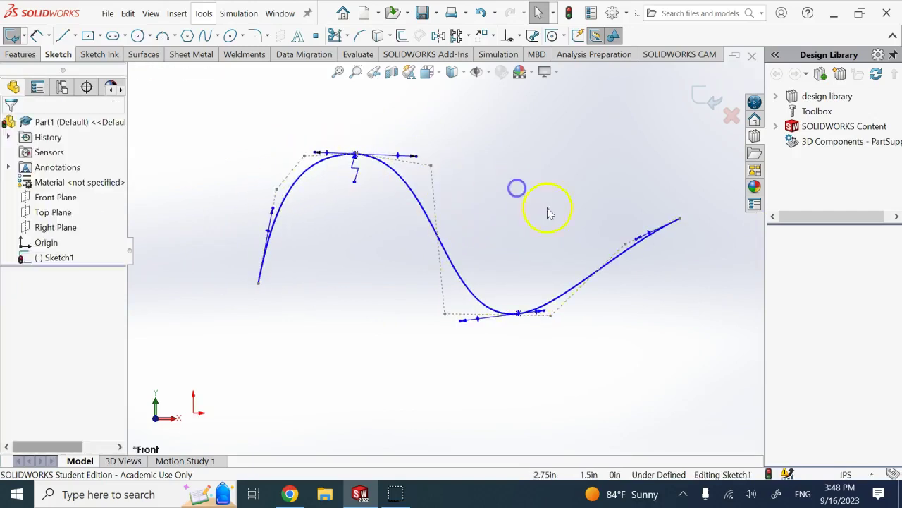
# Step: Hide the spline's control polygon
pyautogui.click(422, 191)
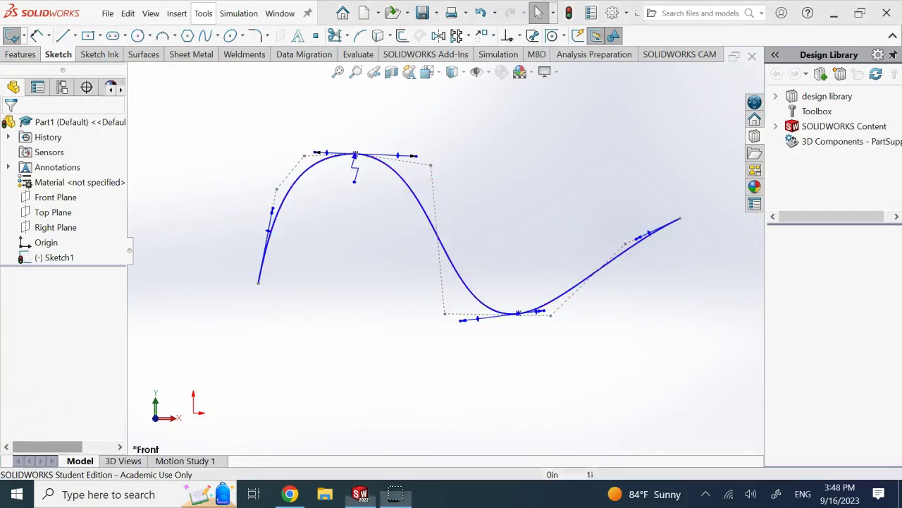
pyautogui.click(525, 157)
pyautogui.click(423, 207)
pyautogui.rightClick(422, 206)
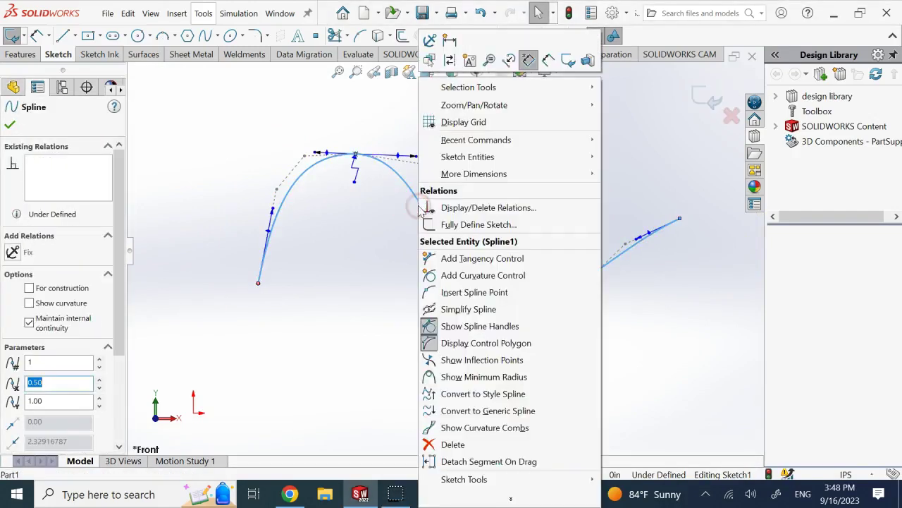
pyautogui.click(475, 345)
pyautogui.click(395, 292)
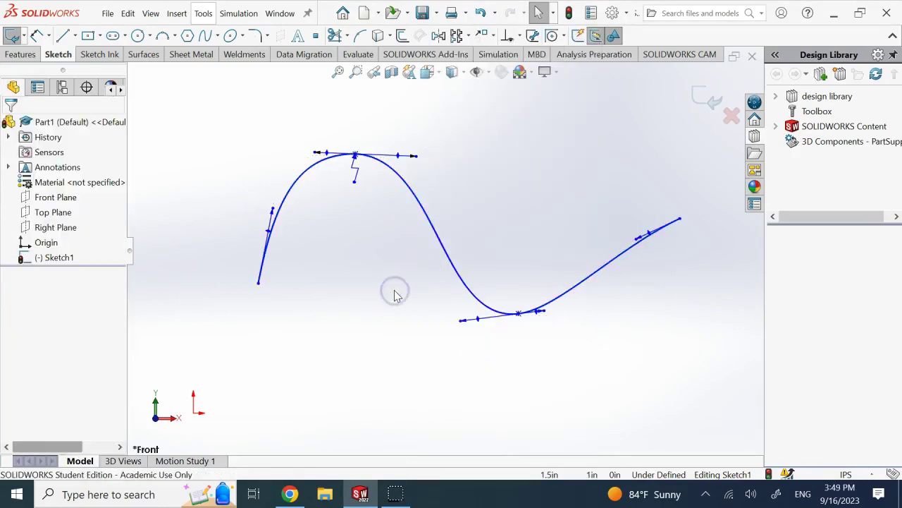
# Step: Show the minimum radius of the spline
pyautogui.scroll(1, 394, 290)
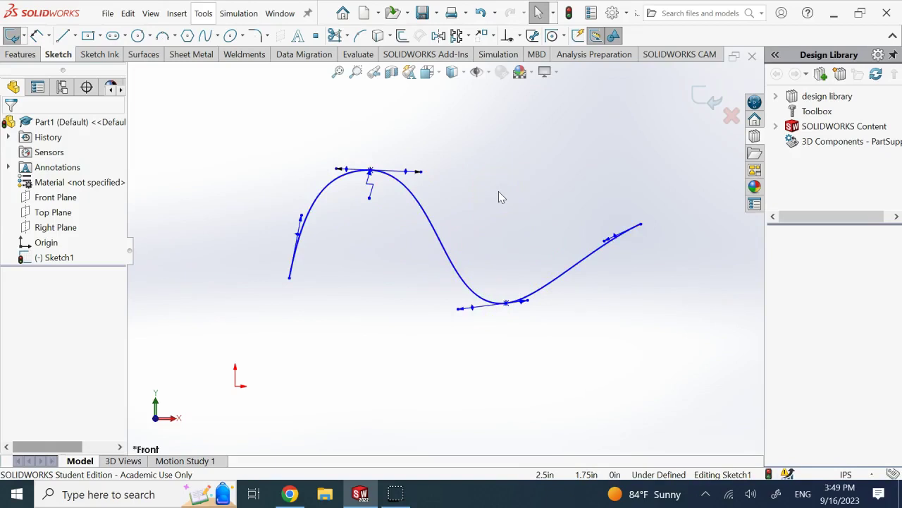
pyautogui.rightClick(429, 225)
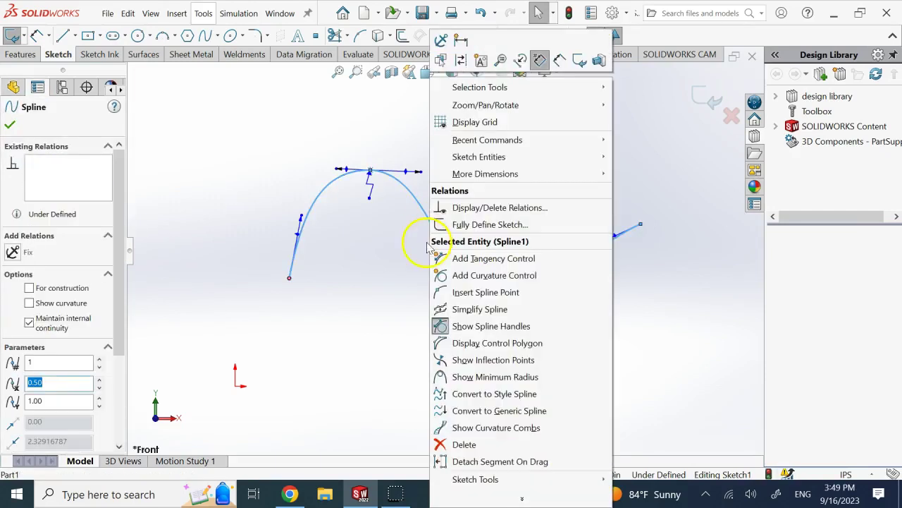
pyautogui.click(503, 378)
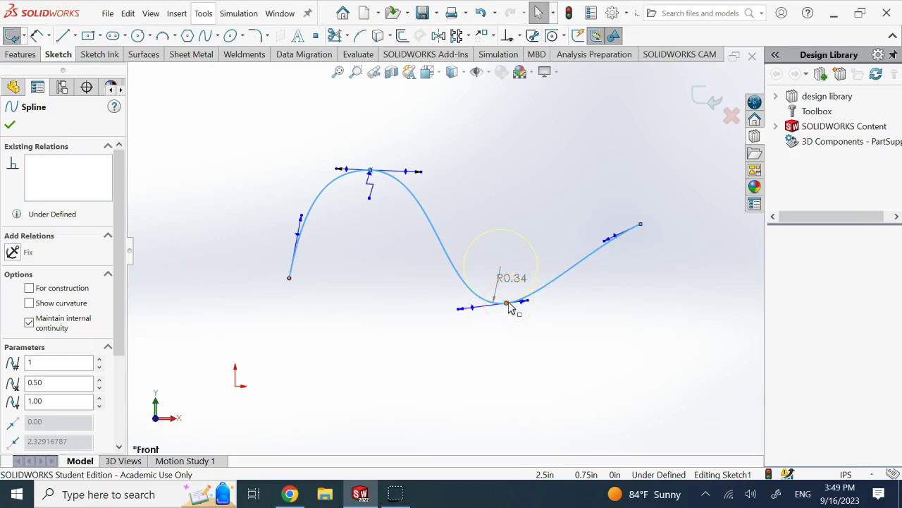
pyautogui.click(521, 280)
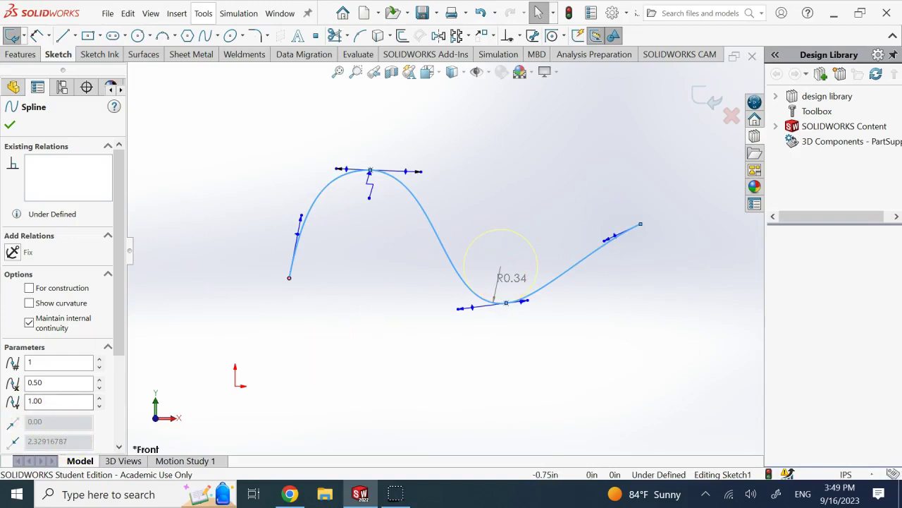
pyautogui.click(514, 238)
pyautogui.click(474, 255)
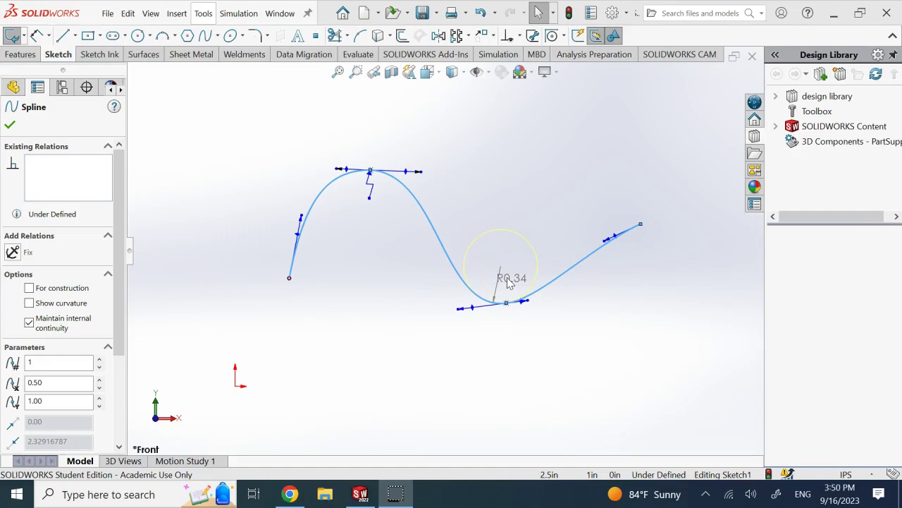
# Step: Examine the minimum radius marker at the spline's lower bend and compare it with the curvature along the rest of the curve
pyautogui.click(491, 296)
pyautogui.click(512, 281)
pyautogui.click(519, 282)
pyautogui.click(641, 233)
pyautogui.click(491, 304)
pyautogui.click(395, 177)
pyautogui.click(291, 247)
pyautogui.click(458, 290)
pyautogui.click(603, 252)
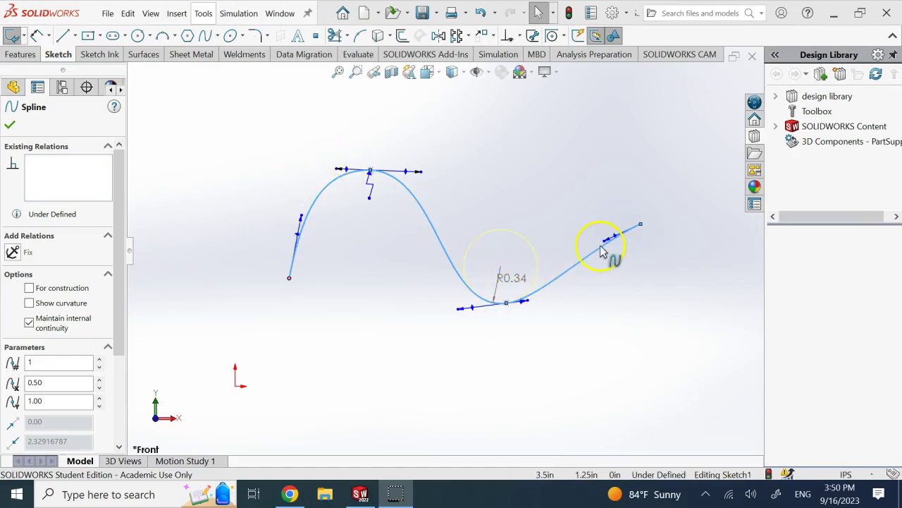
# Step: Show the spline's inflection points to inspect where the curvature changes direction, and hide them again
pyautogui.rightClick(438, 245)
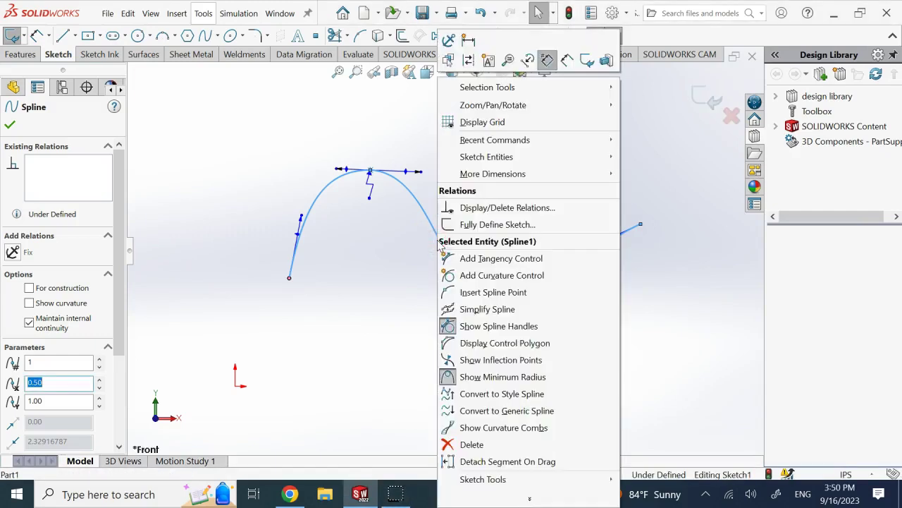
pyautogui.click(518, 361)
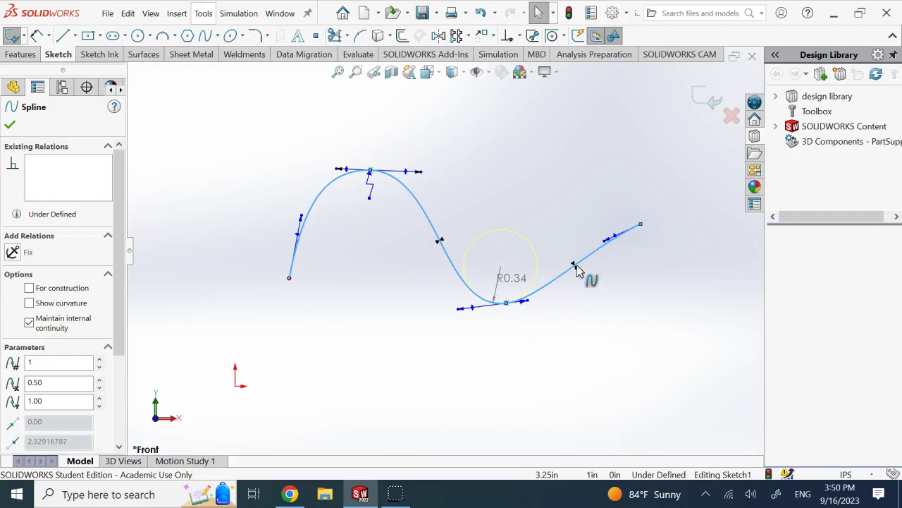
pyautogui.rightClick(416, 206)
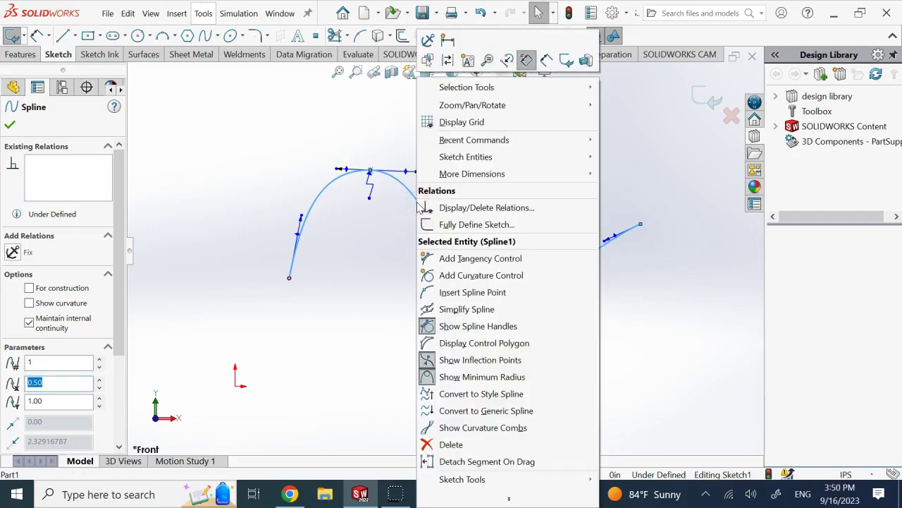
pyautogui.click(428, 358)
# Step: Hide the spline's minimum radius display
pyautogui.rightClick(420, 210)
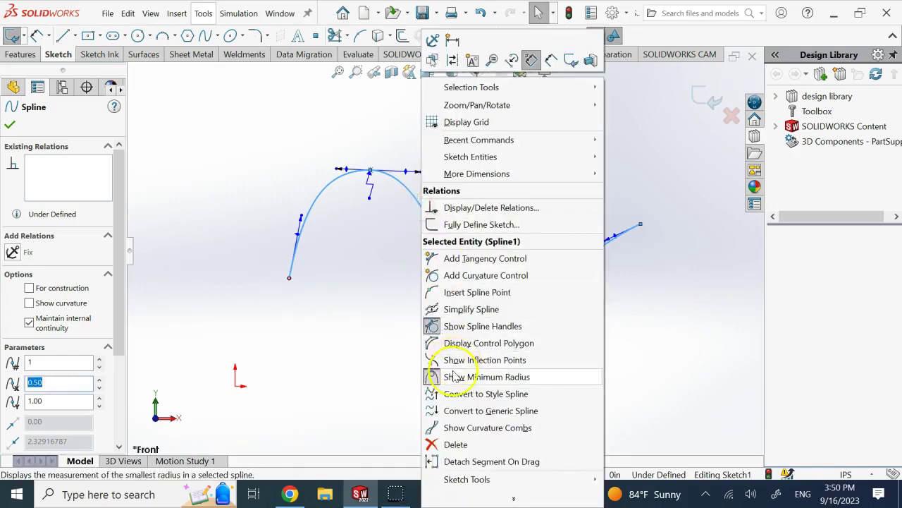
pyautogui.click(450, 377)
pyautogui.rightClick(416, 206)
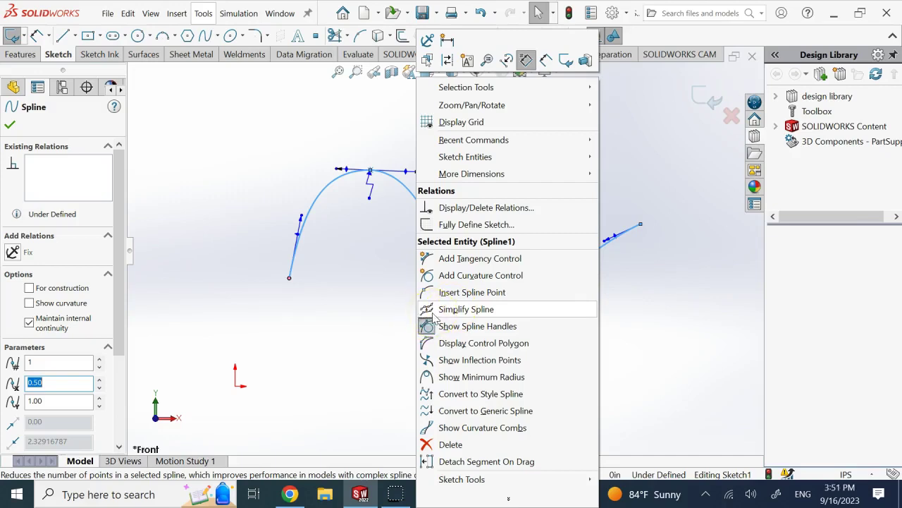
pyautogui.click(370, 300)
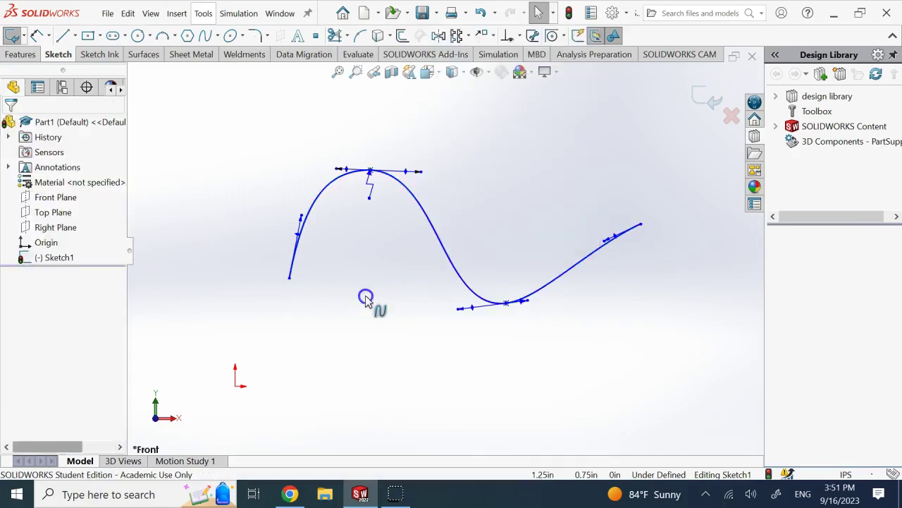
# Step: Insert nine additional spline points spread along the curve between its two endpoints
pyautogui.press('f')
pyautogui.scroll(-2, 439, 282)
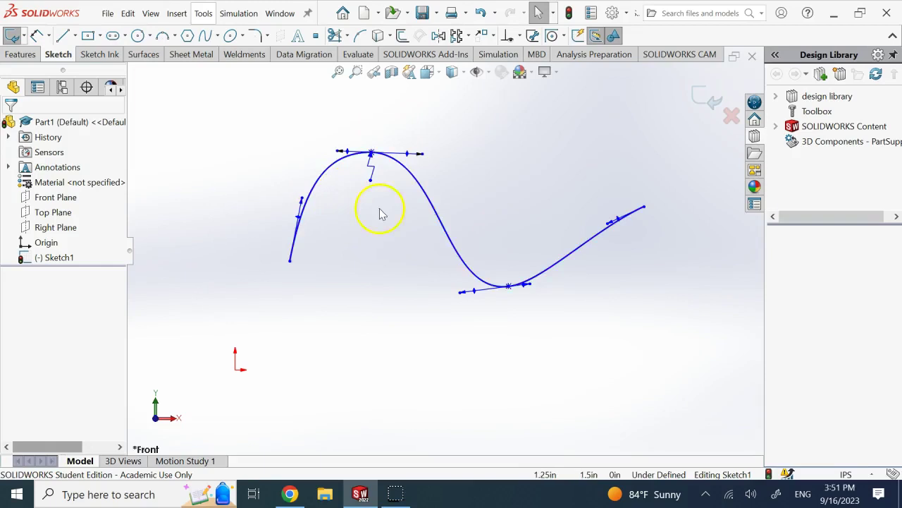
pyautogui.rightClick(407, 238)
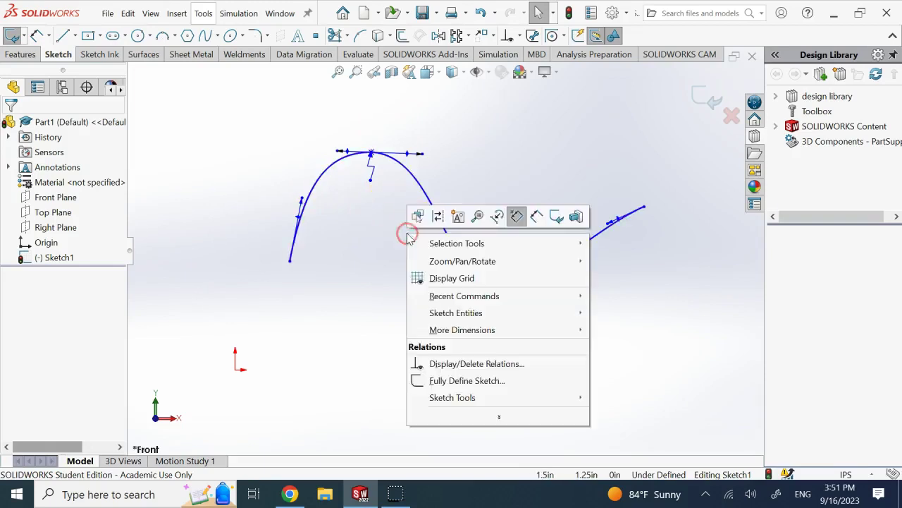
pyautogui.rightClick(432, 200)
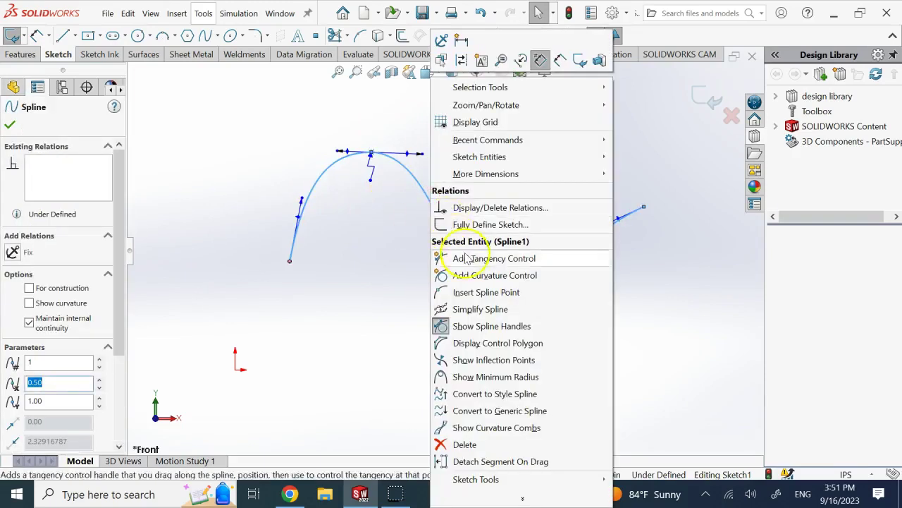
pyautogui.click(486, 292)
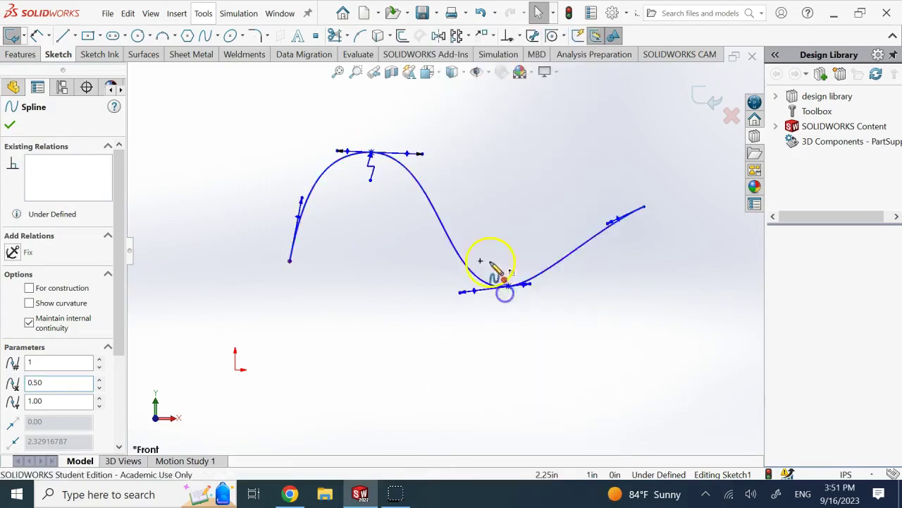
pyautogui.click(437, 215)
pyautogui.click(416, 178)
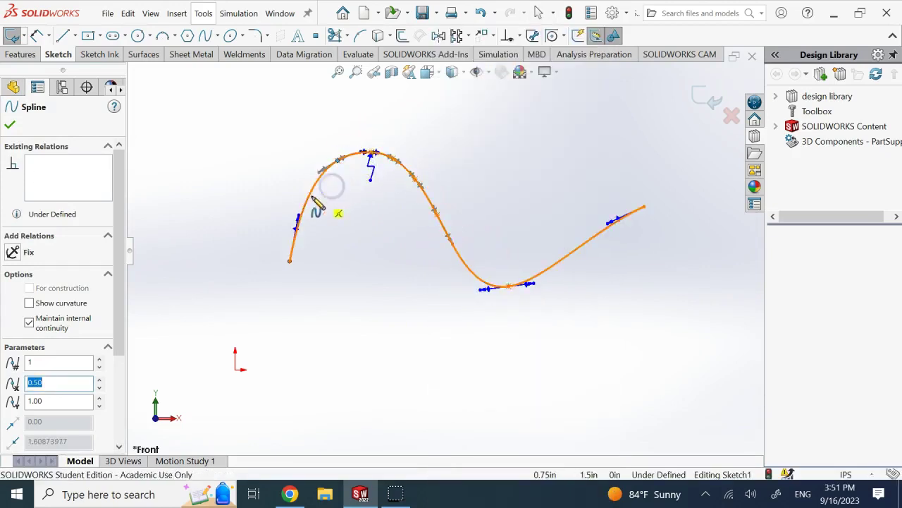
pyautogui.click(310, 199)
pyautogui.click(459, 267)
pyautogui.click(476, 274)
pyautogui.click(553, 268)
pyautogui.click(578, 248)
pyautogui.click(614, 226)
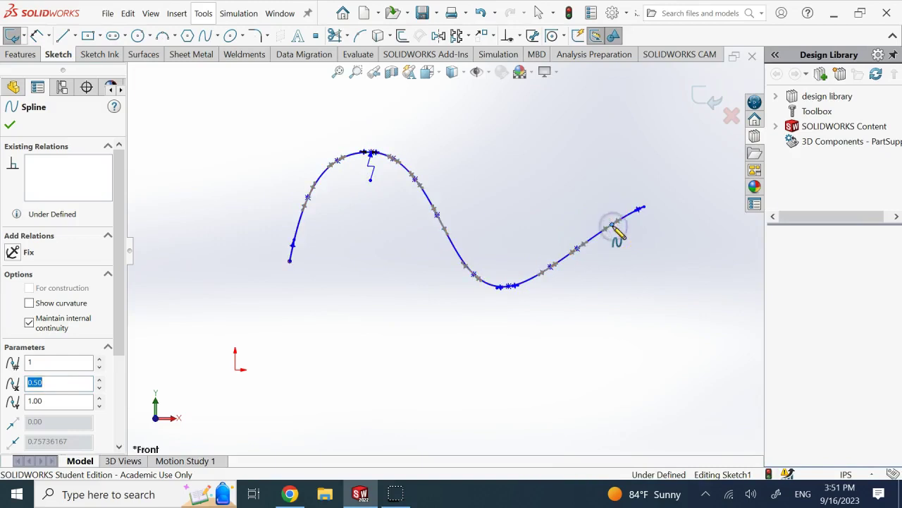
pyautogui.click(622, 316)
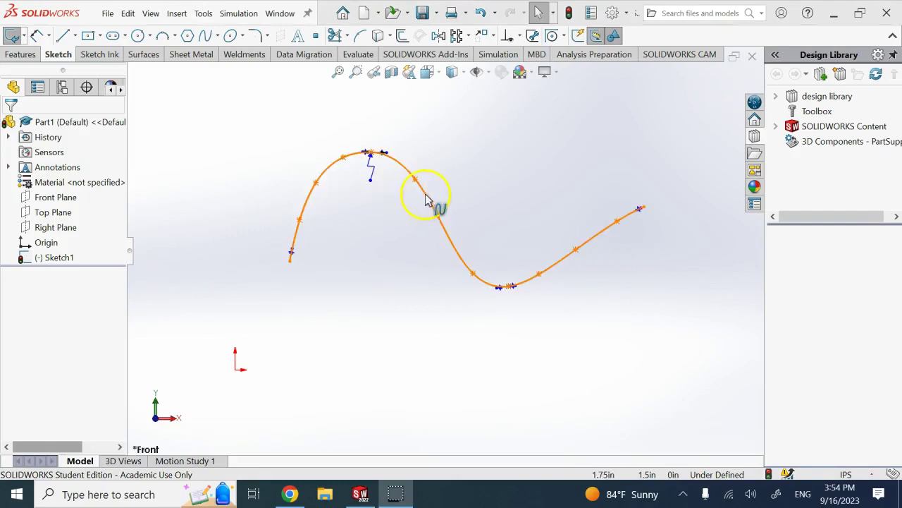
# Step: Simplify the spline with a tolerance of 0.05 in, accepting the deletion of spline handles and equal curvature relations
pyautogui.rightClick(426, 196)
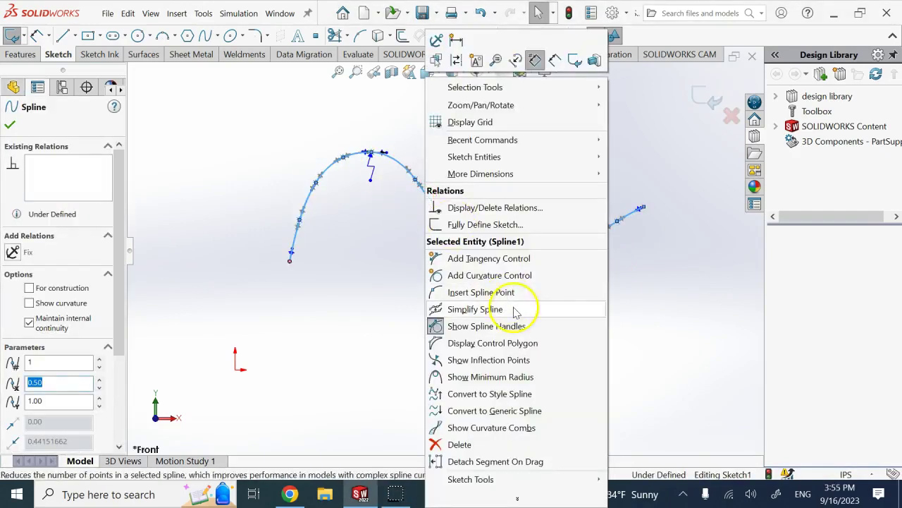
pyautogui.click(468, 309)
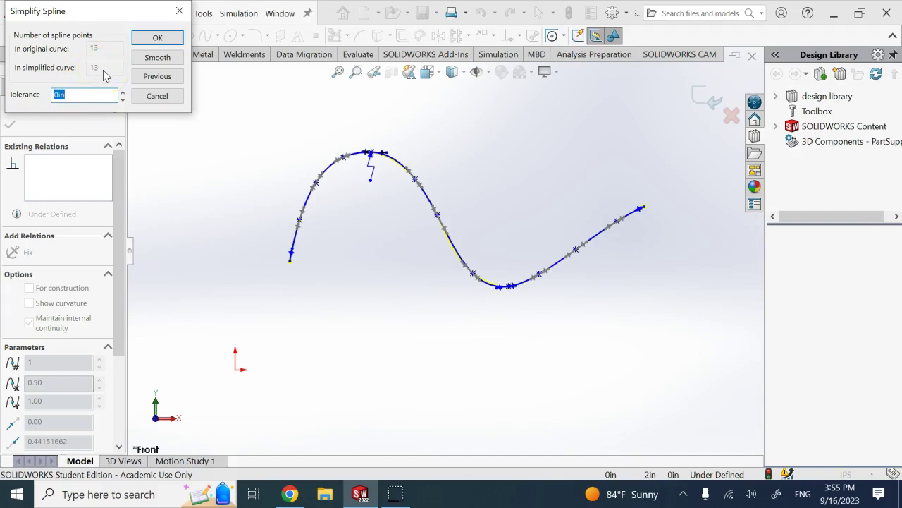
pyautogui.click(59, 95)
pyautogui.click(185, 145)
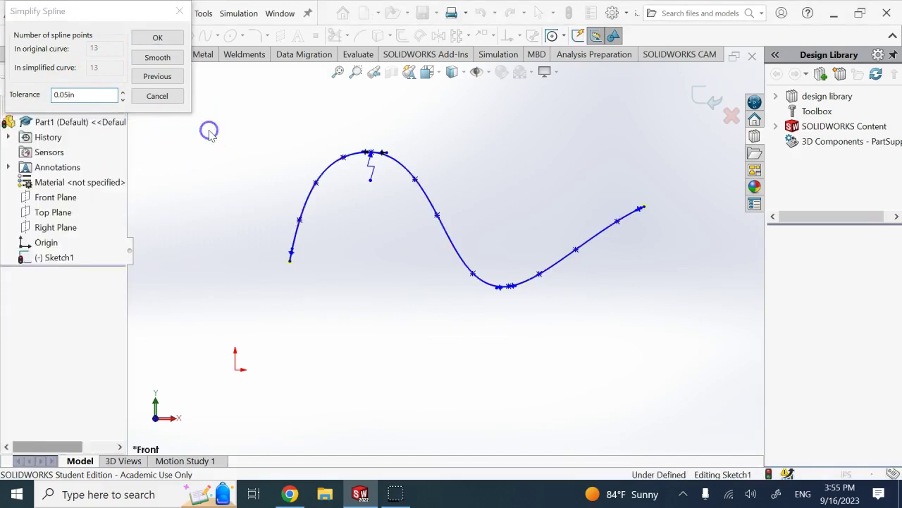
pyautogui.click(149, 60)
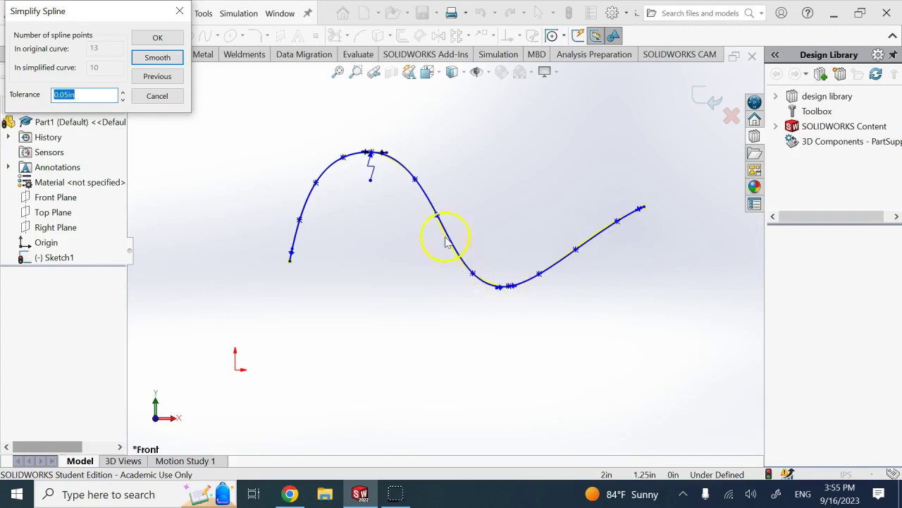
pyautogui.click(157, 38)
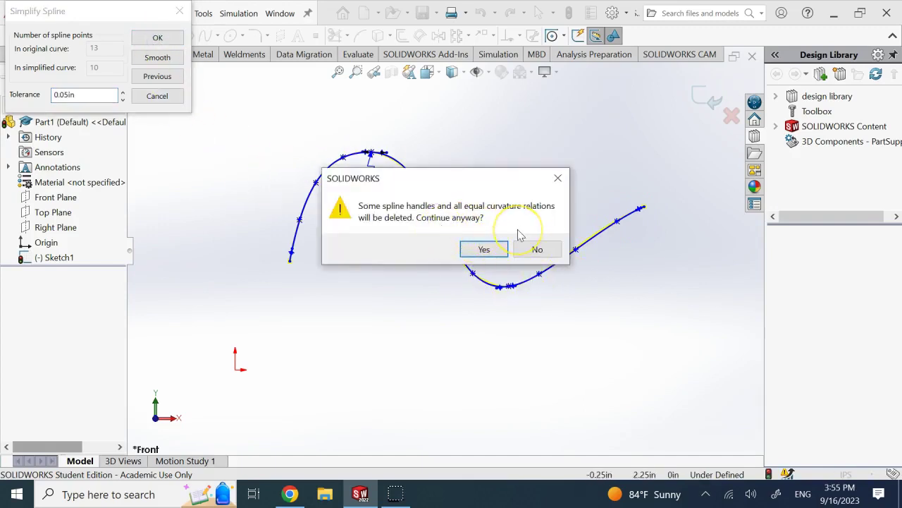
pyautogui.click(484, 249)
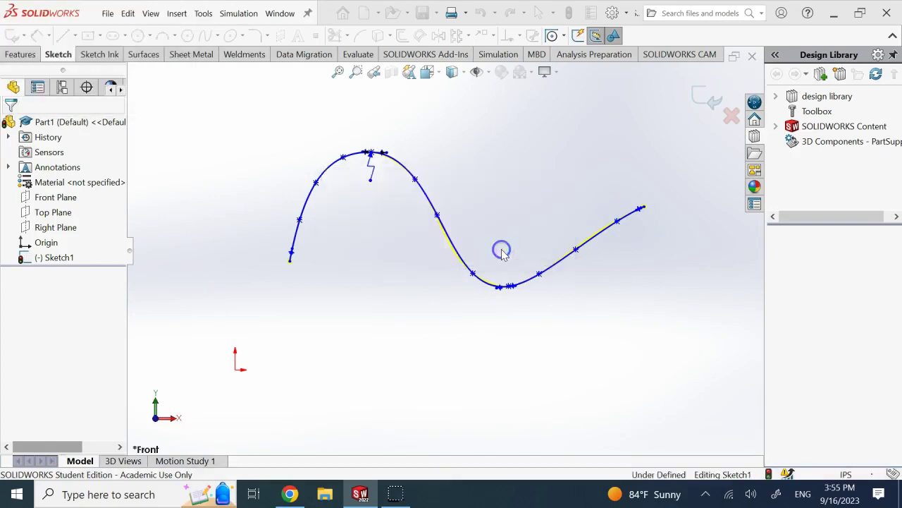
pyautogui.click(509, 234)
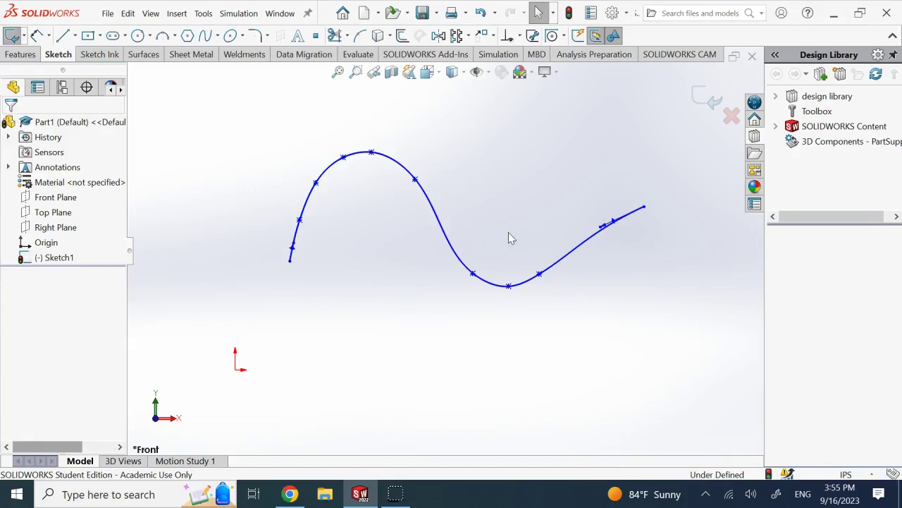
# Step: Simplify the spline again, raising the tolerance to 0.12 in and accepting the deletion of handles and relations
pyautogui.rightClick(446, 234)
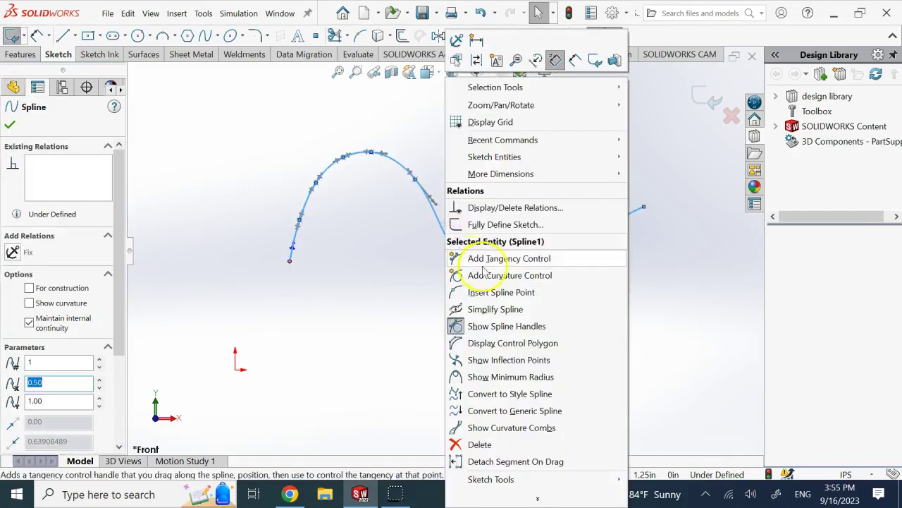
pyautogui.click(493, 309)
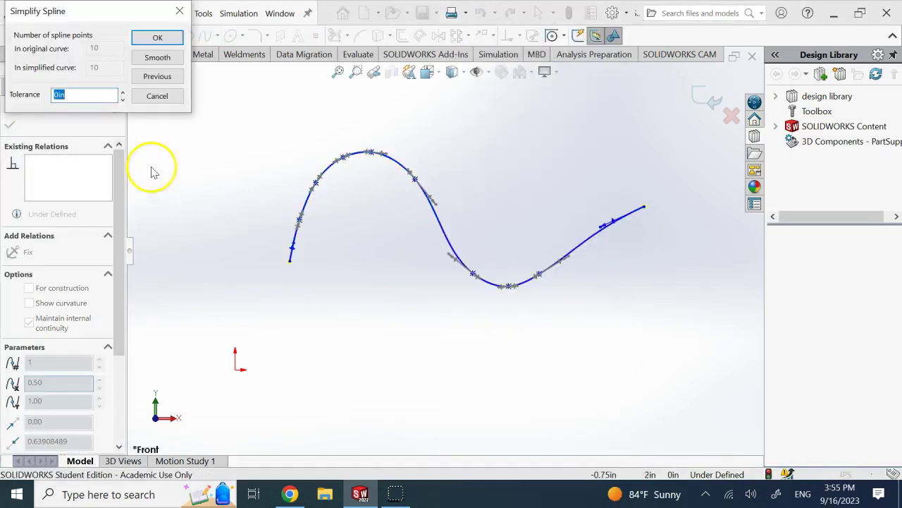
pyautogui.click(158, 57)
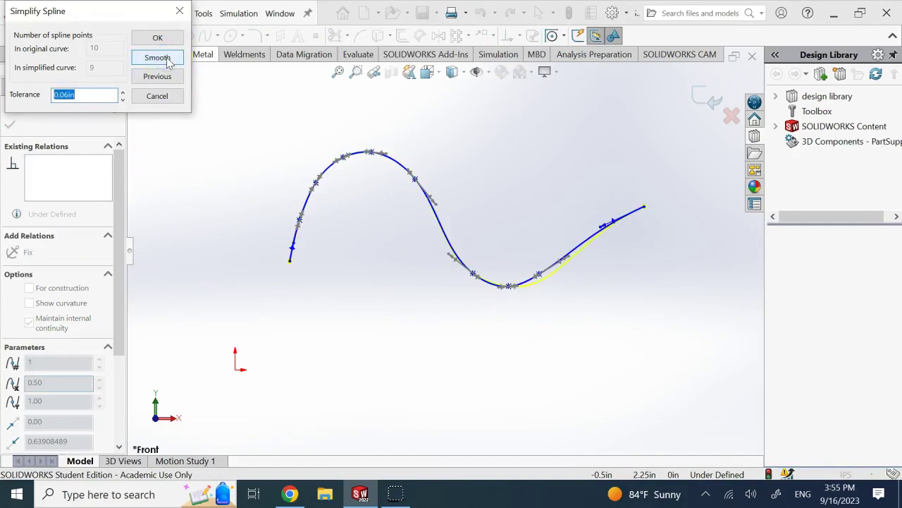
pyautogui.moveTo(105, 75); pyautogui.dragTo(82, 87)
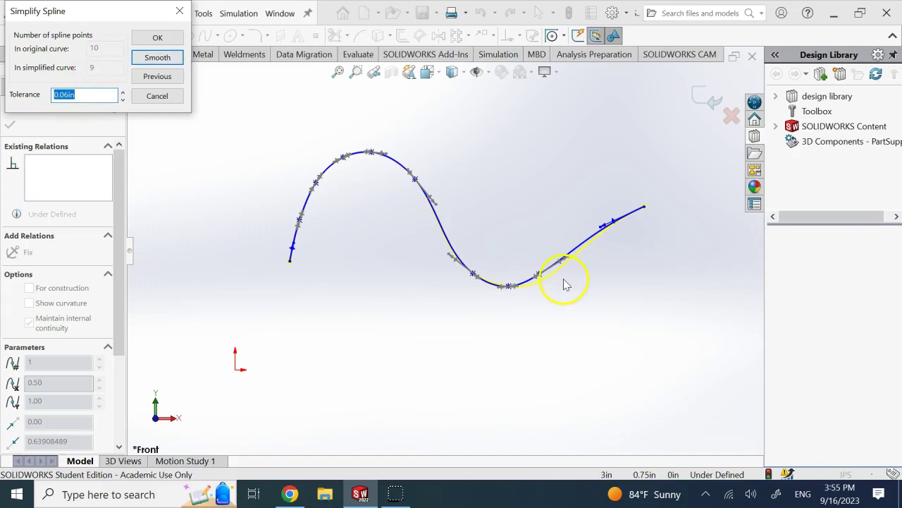
pyautogui.click(123, 93)
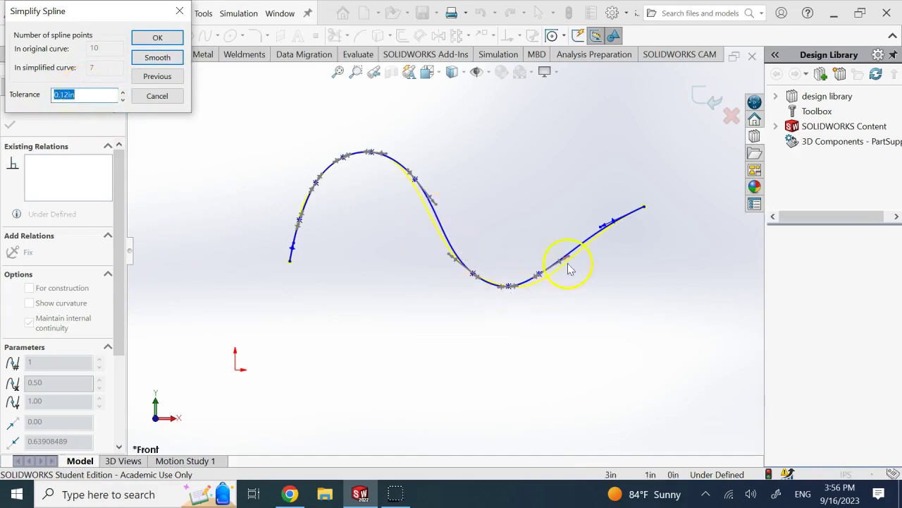
pyautogui.click(149, 39)
pyautogui.click(485, 249)
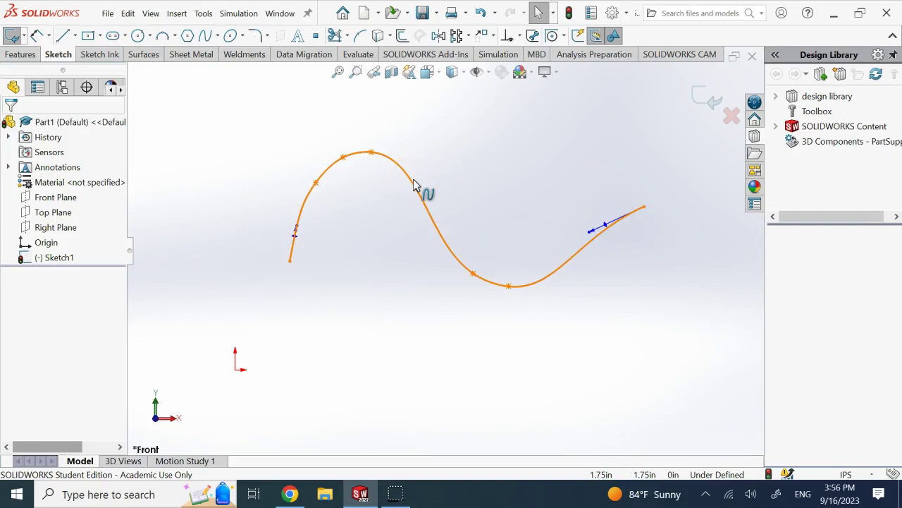
pyautogui.click(484, 183)
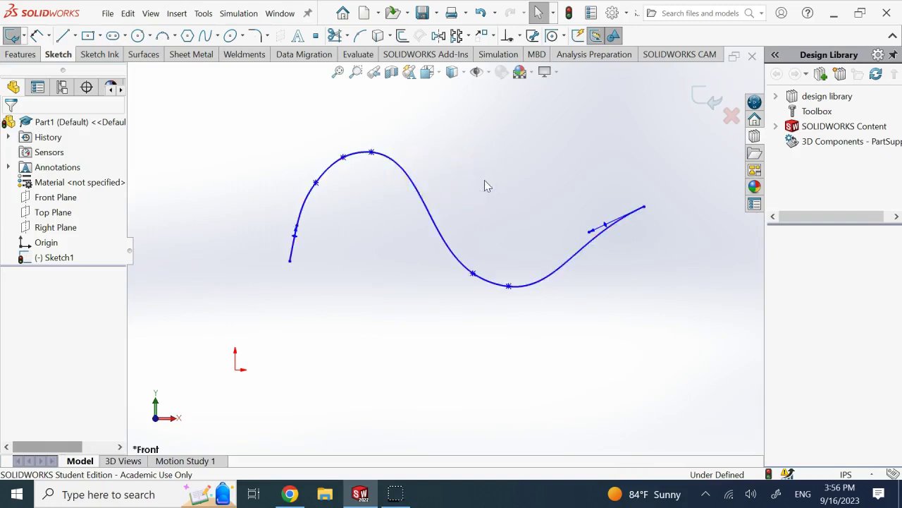
pyautogui.scroll(1, 485, 186)
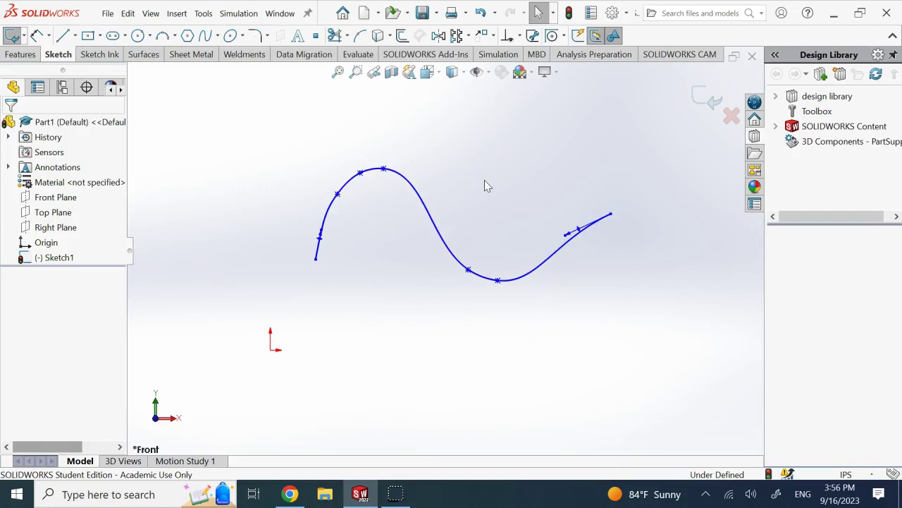
pyautogui.click(484, 184)
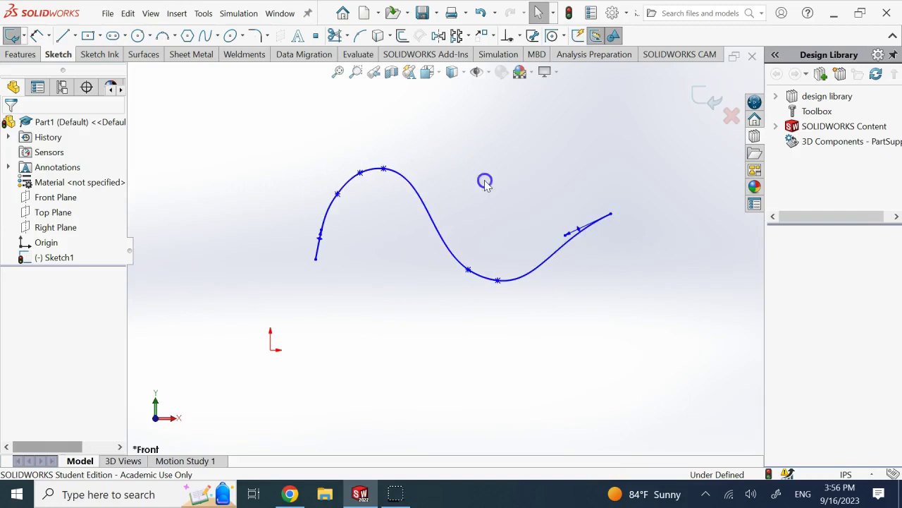
pyautogui.rightClick(433, 217)
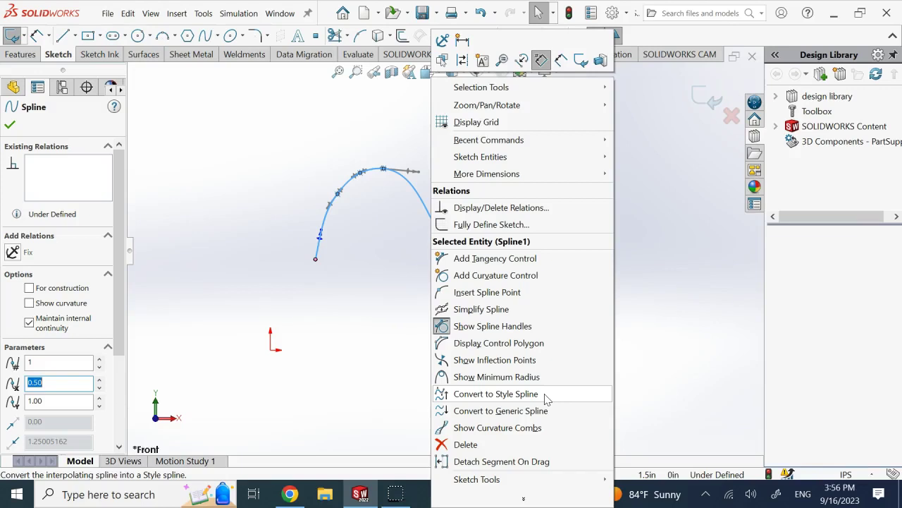
pyautogui.click(330, 325)
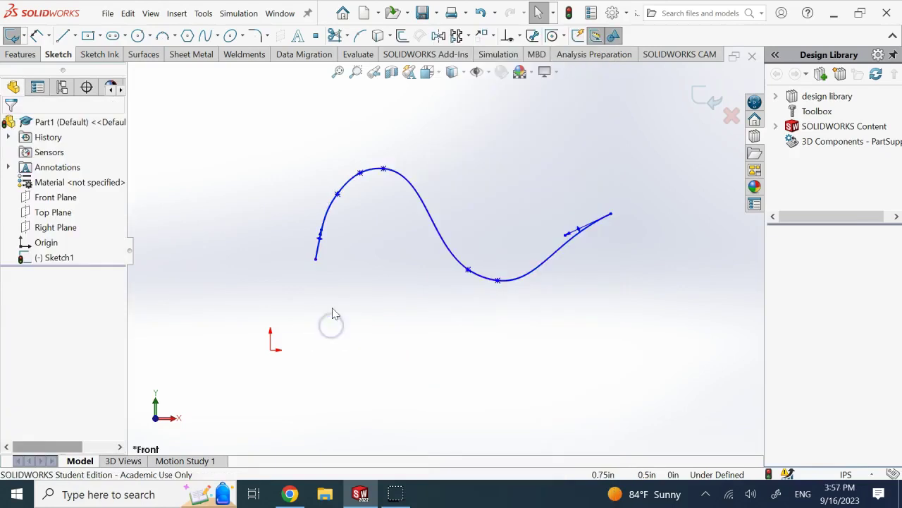